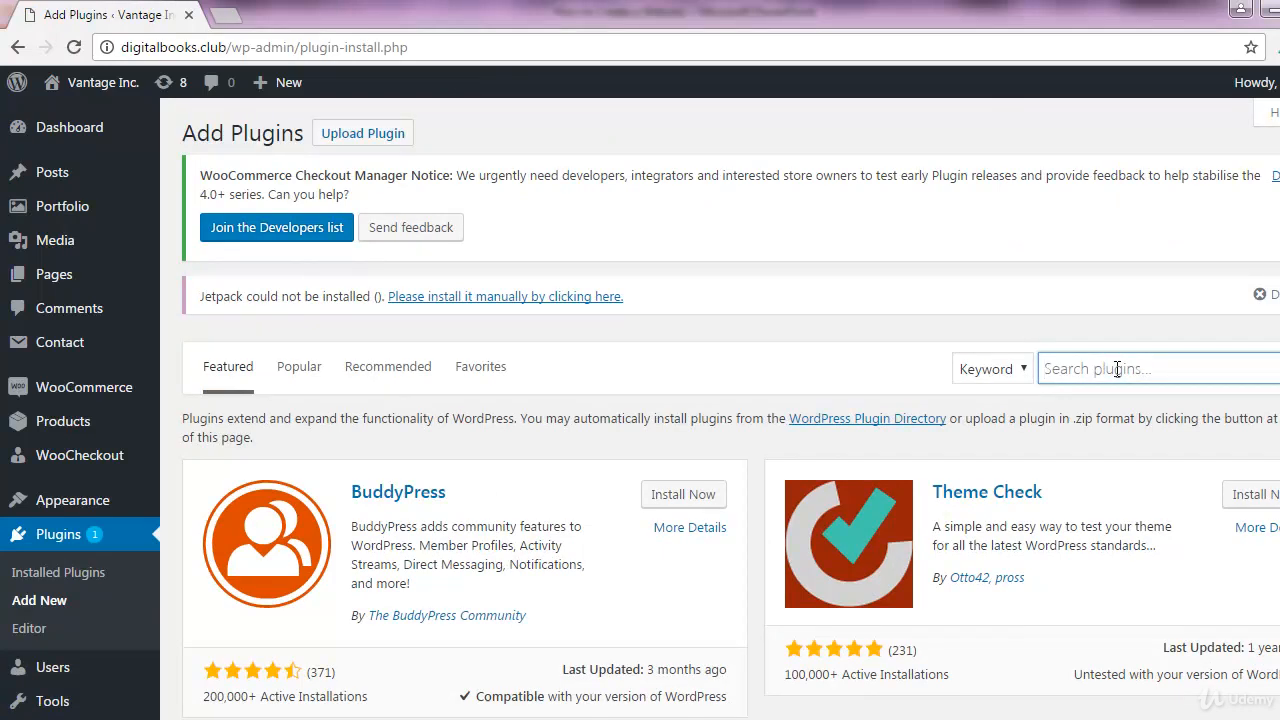
Search plugins for 'wp mail smtp', then install and activate WP Mail SMTP by WPForms
type("wp mail")
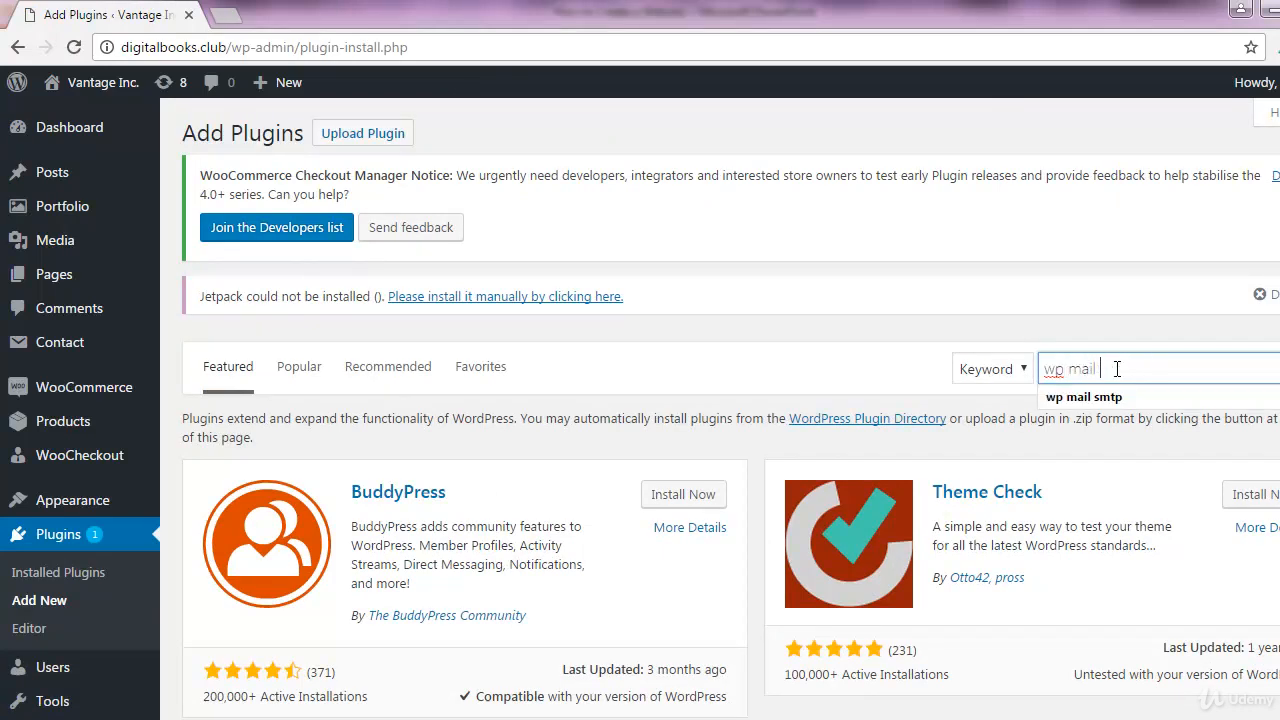
type(" smtp")
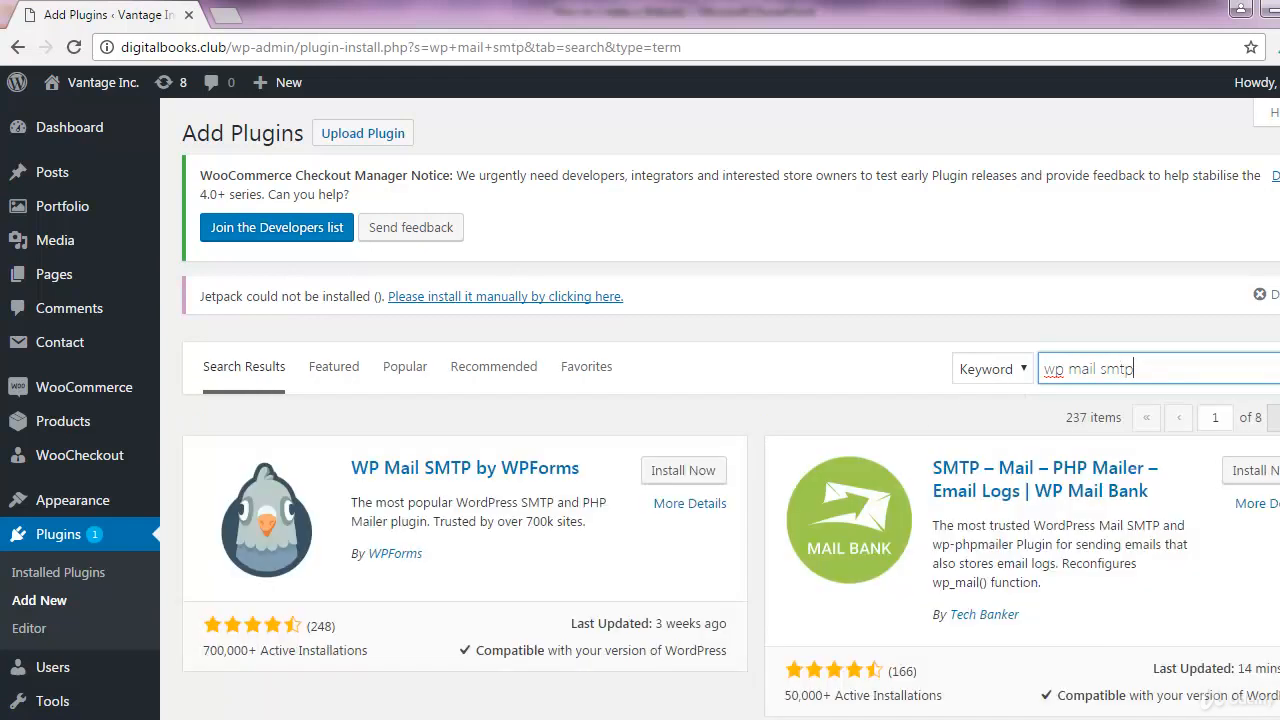
scroll(1147, 432, "down", 2)
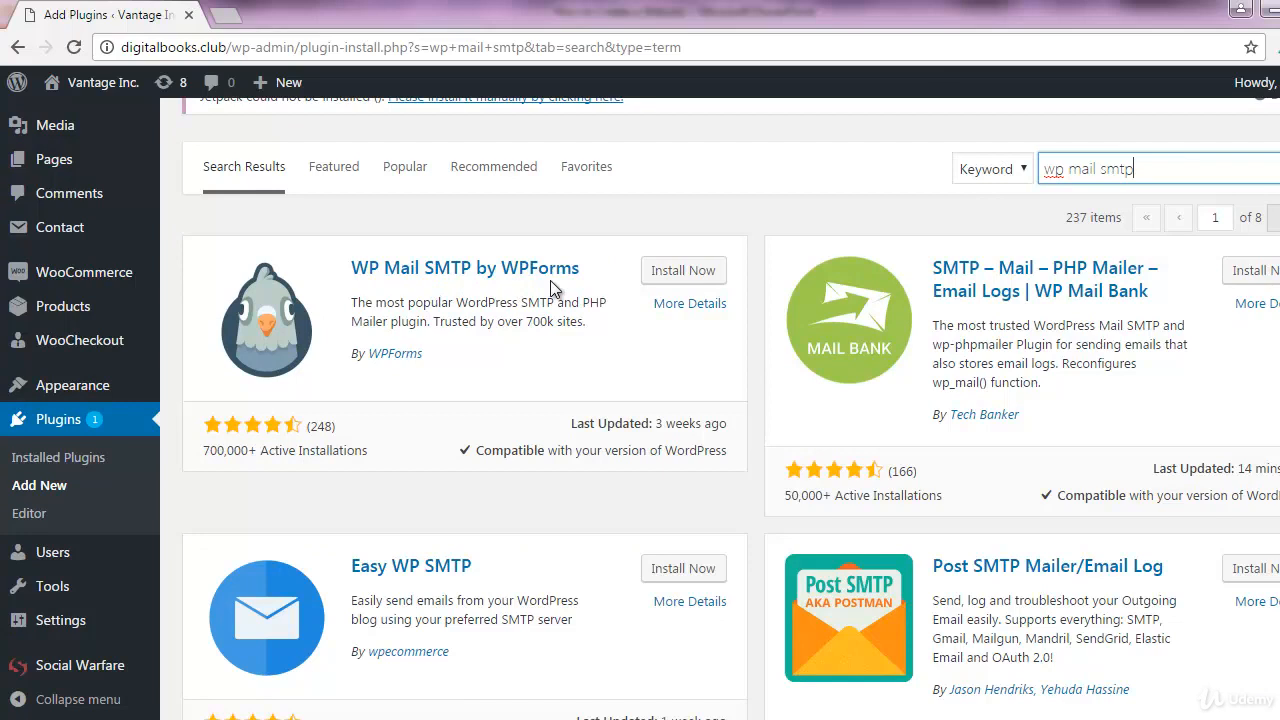
left_click(698, 278)
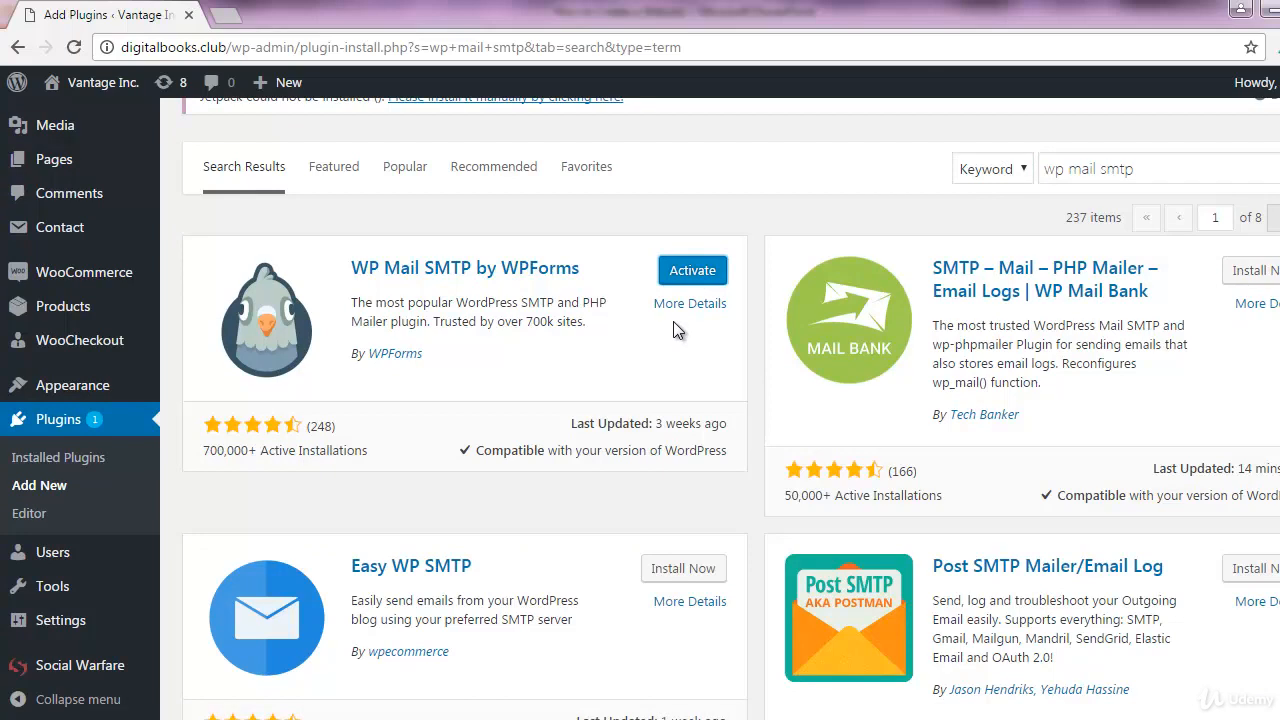
left_click(679, 278)
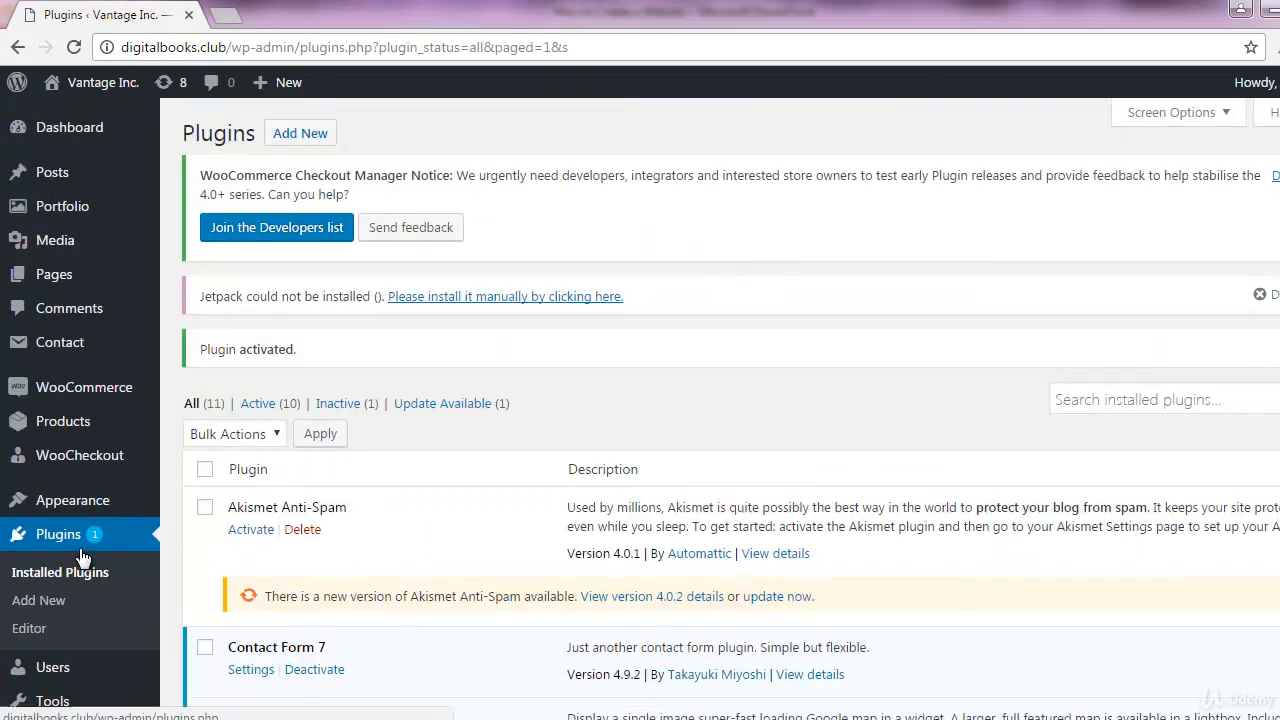
scroll(79, 567, "down", 1)
scroll(79, 567, "down", 3)
mouse_move(75, 618)
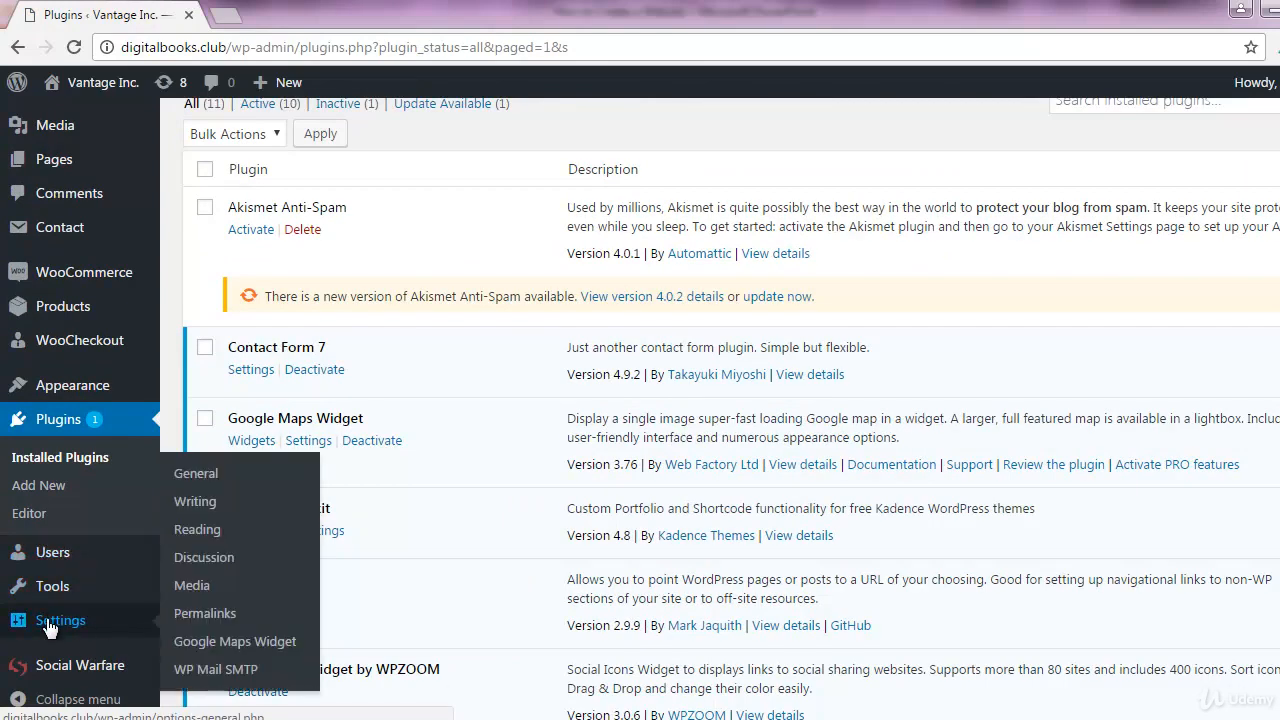
Open the WP Mail SMTP settings and review the From Email and From Name (Vantage Inc.) values
left_click(236, 677)
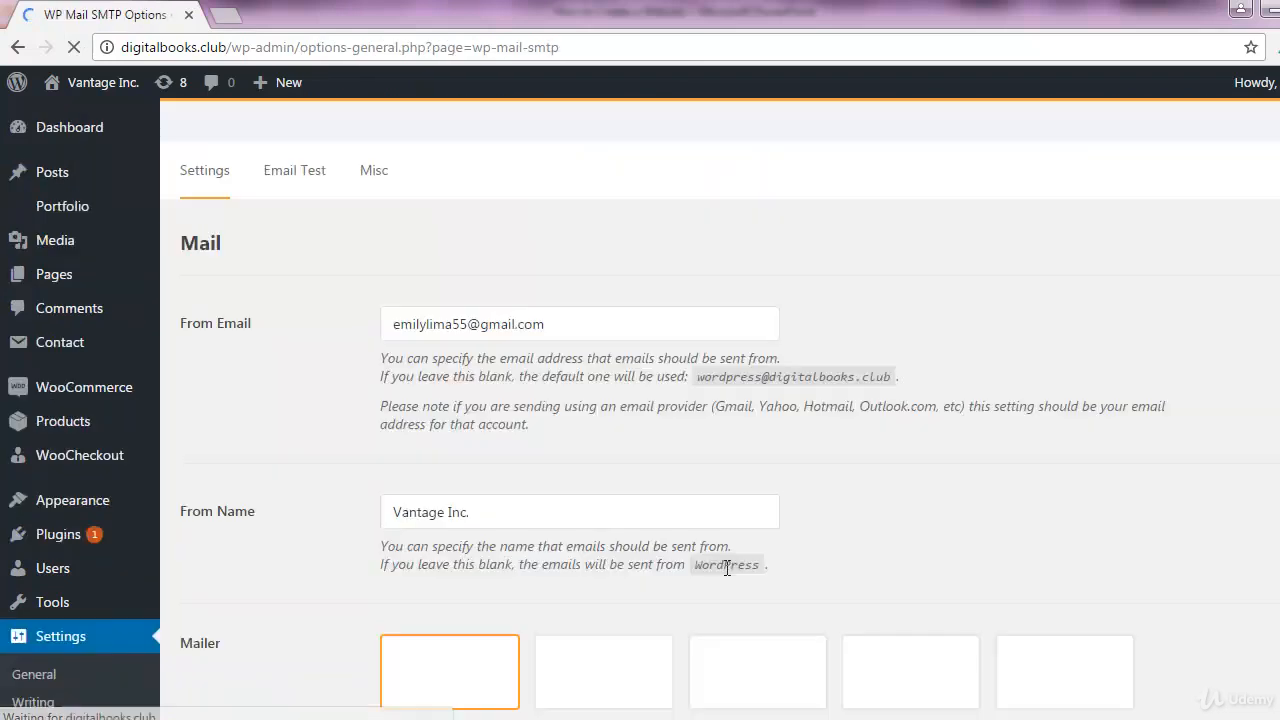
scroll(794, 380, "down", 2)
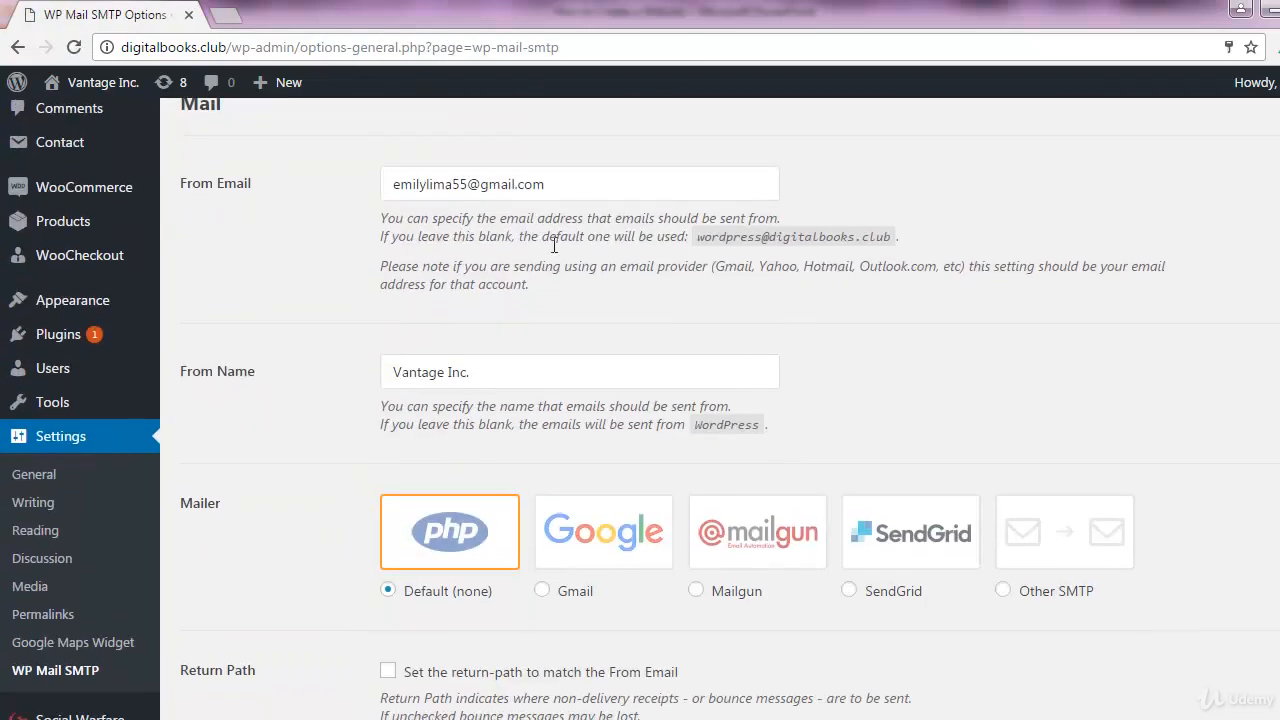
left_click_drag(387, 190, 566, 184)
left_click(566, 184)
left_click_drag(493, 372, 391, 376)
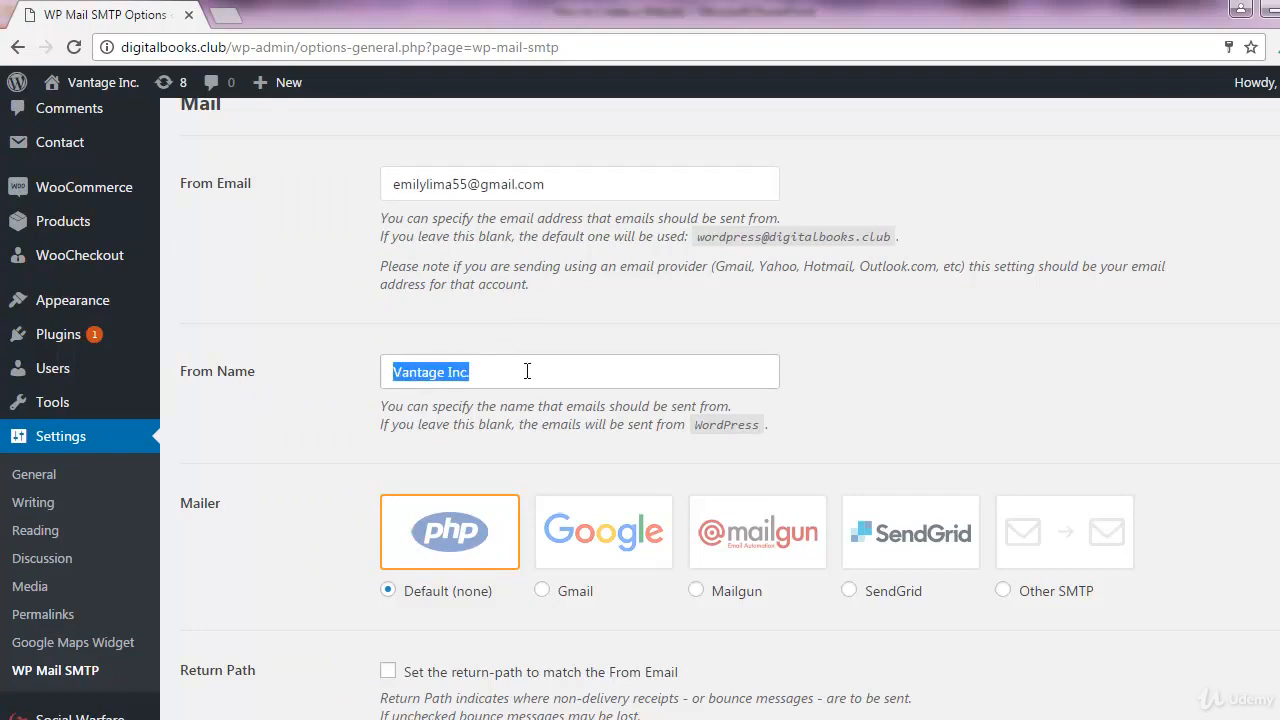
left_click(529, 371)
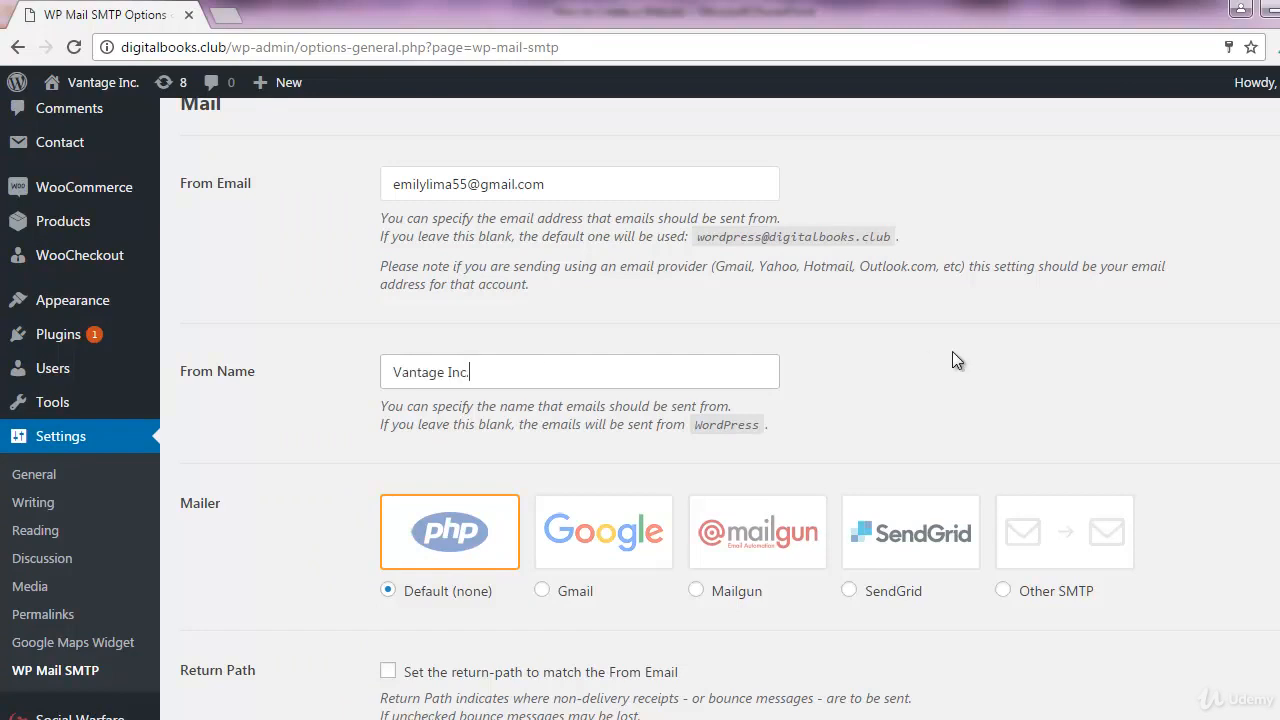
scroll(952, 351, "down", 1)
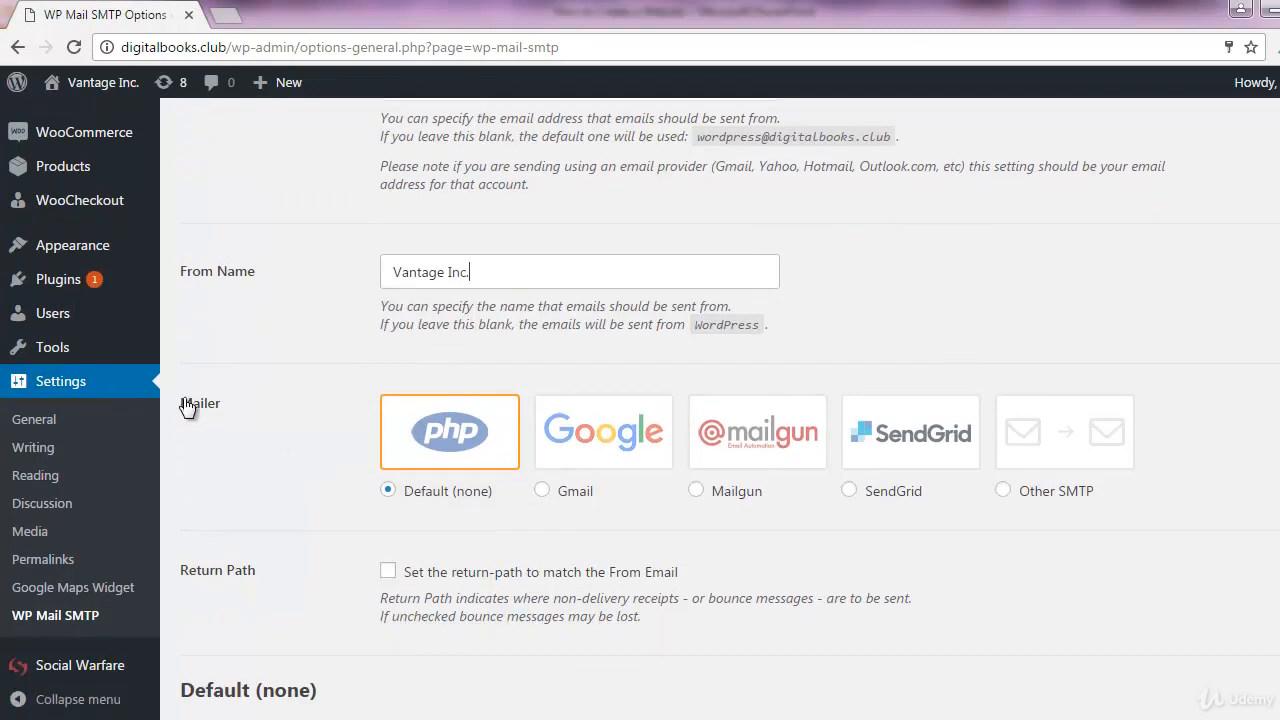
Select the Gmail mailer and bring up the link options for the Gmail documentation
left_click(589, 445)
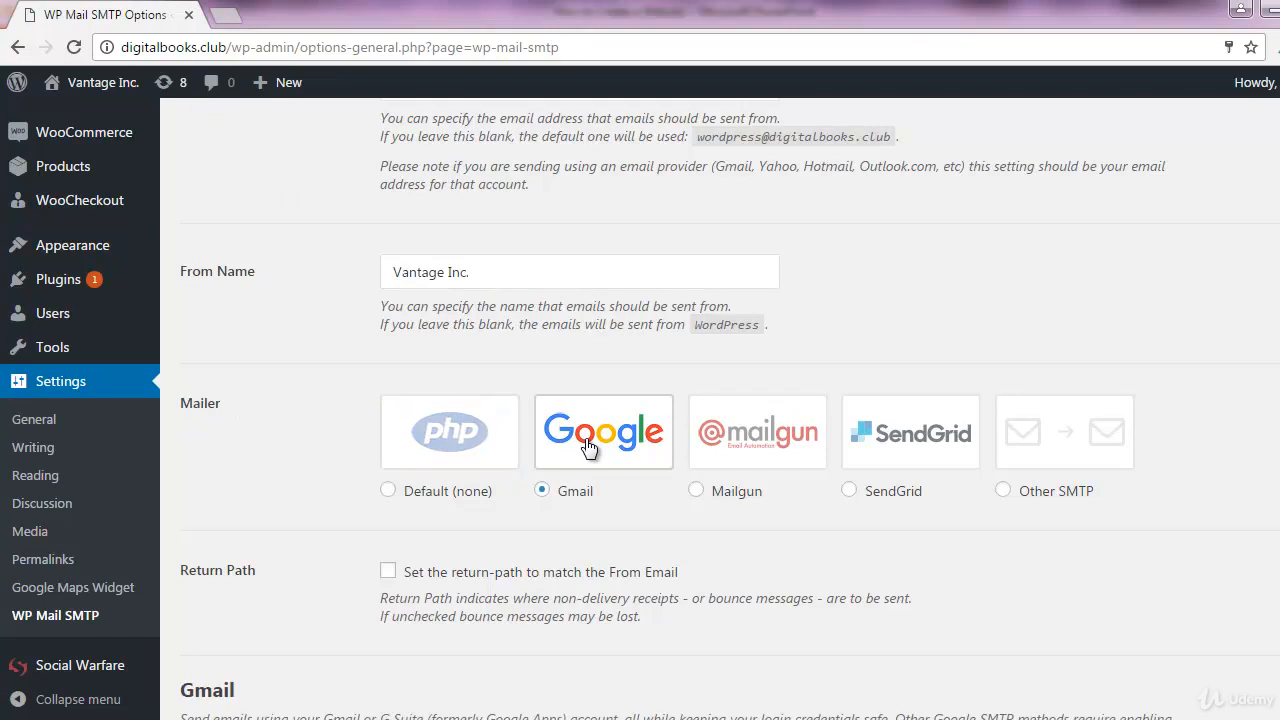
scroll(588, 447, "down", 5)
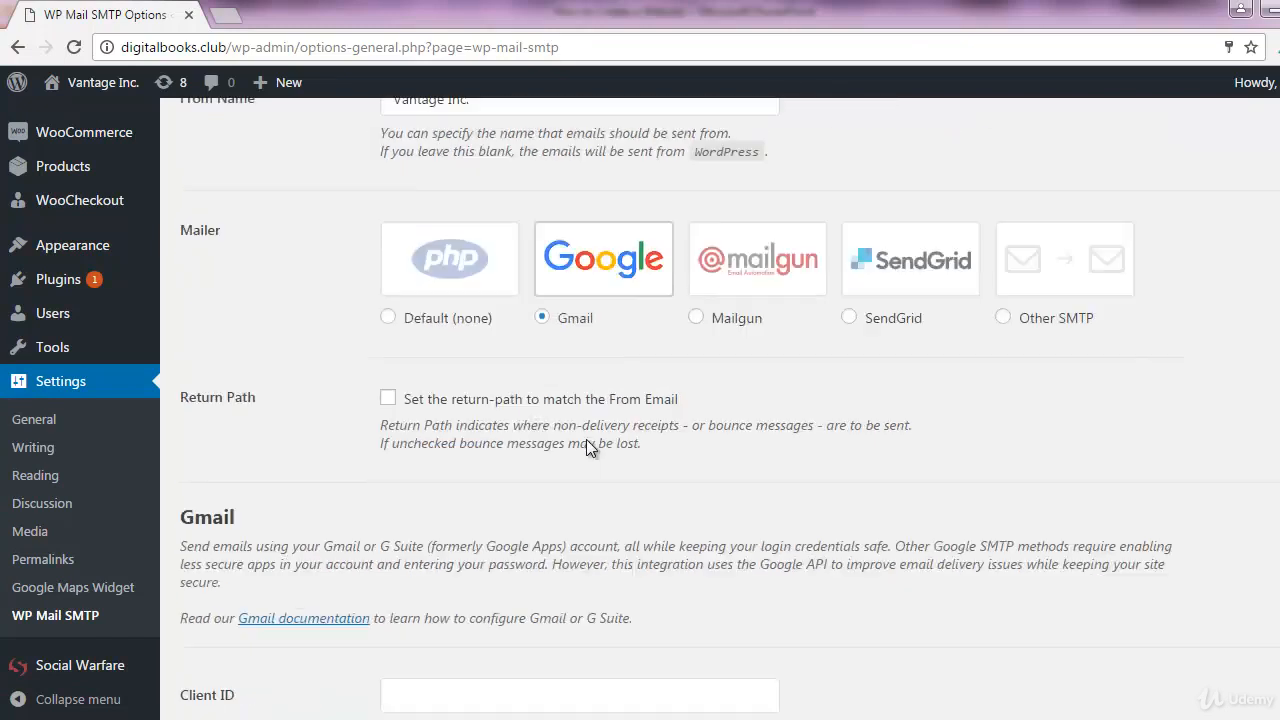
scroll(587, 441, "down", 1)
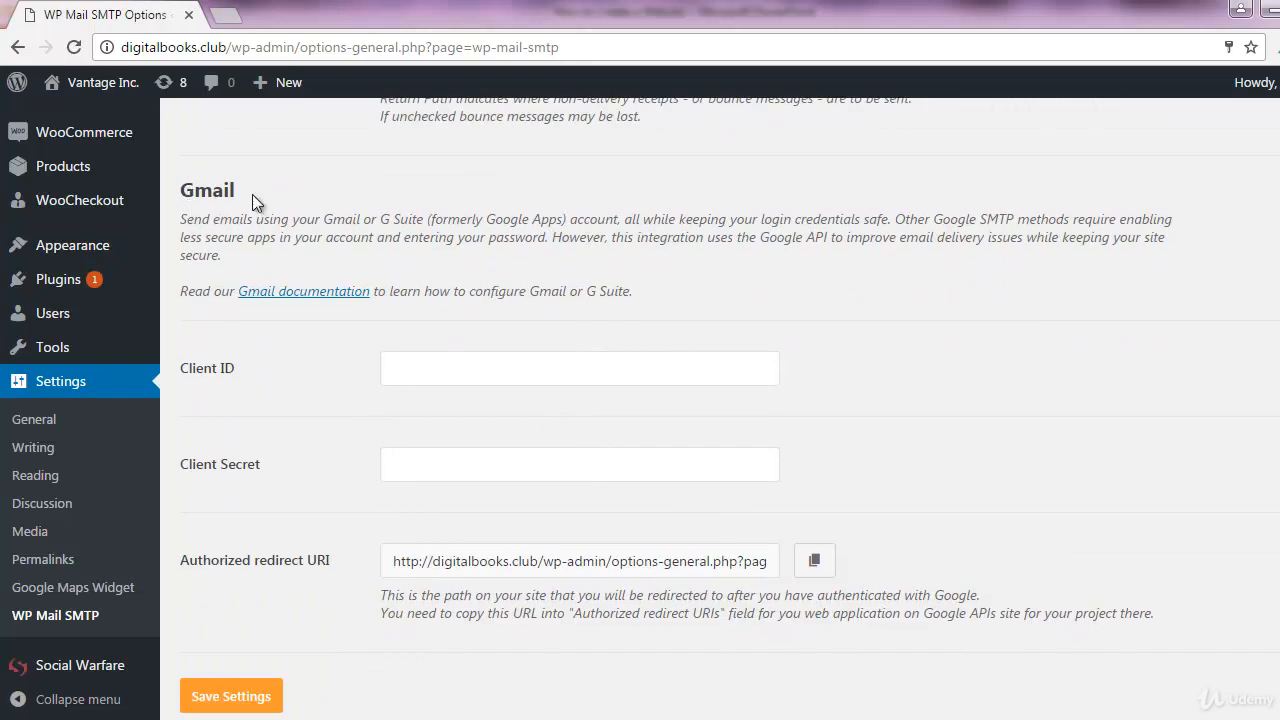
left_click_drag(180, 291, 367, 283)
left_click(424, 287)
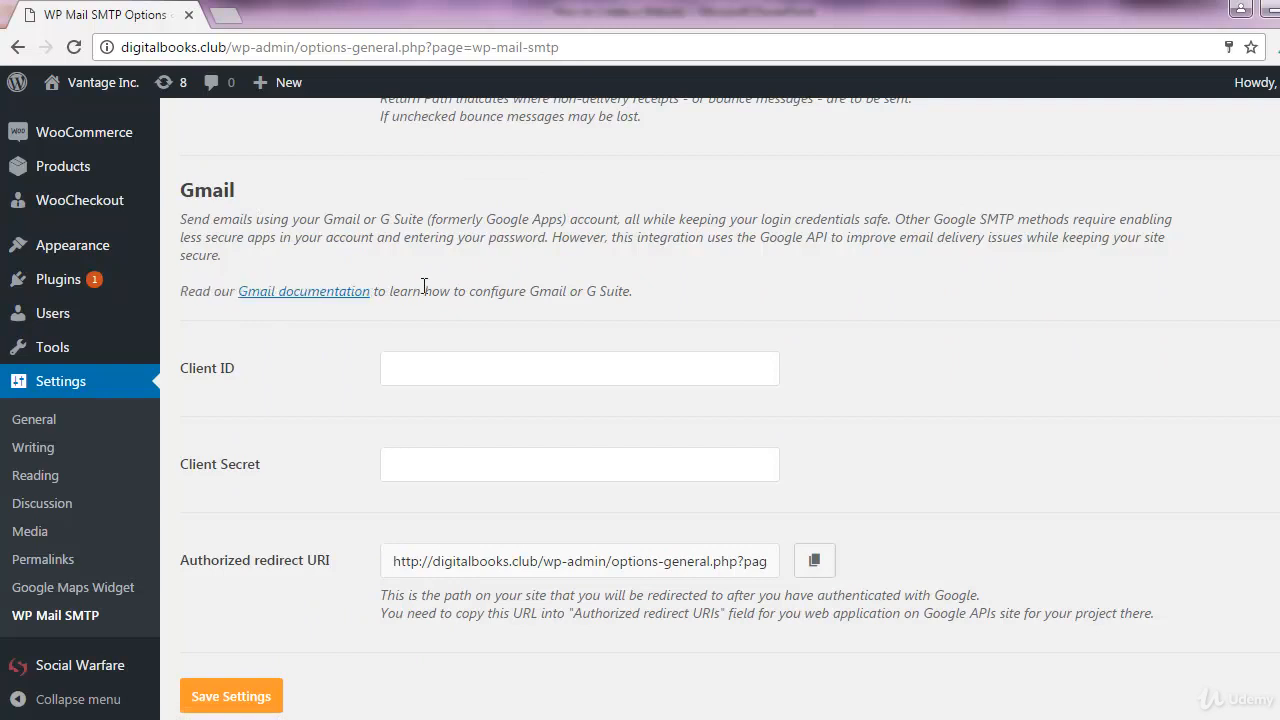
right_click(298, 291)
Open the Gmail documentation in a new tab and switch to it
left_click(326, 297)
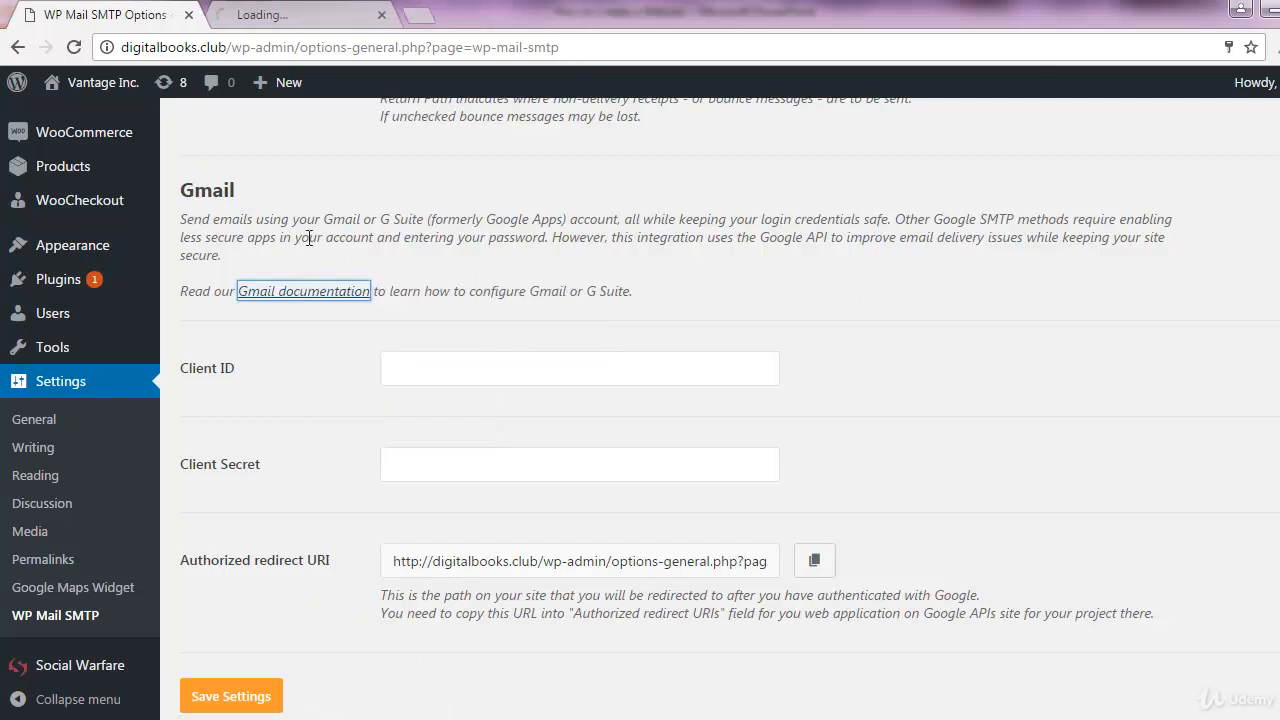
left_click(321, 11)
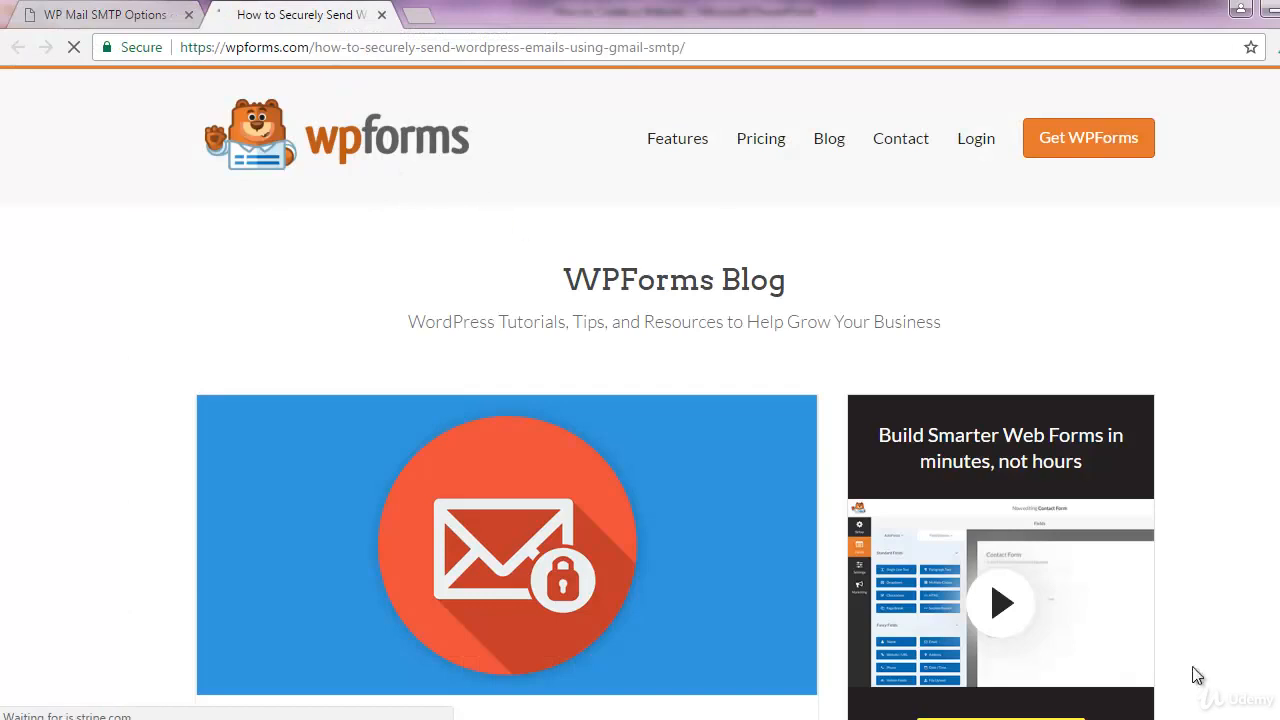
left_click(1155, 678)
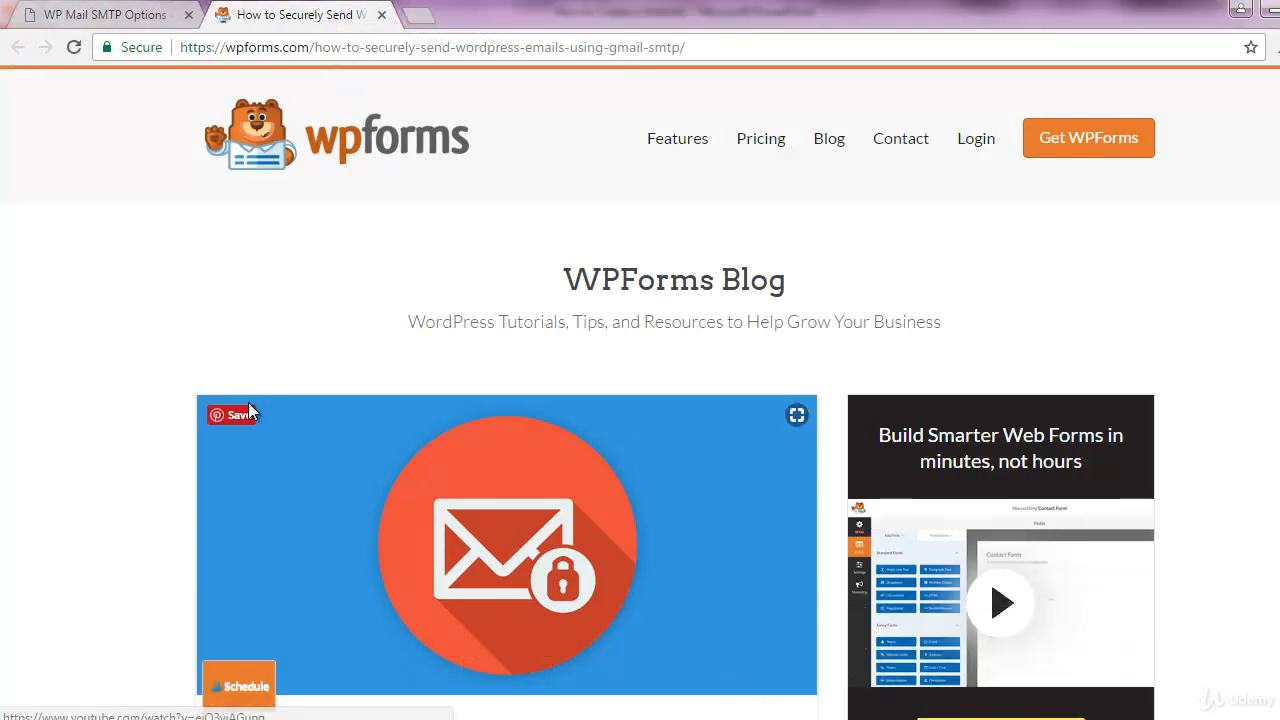
scroll(1194, 561, "down", 15)
scroll(1194, 562, "down", 15)
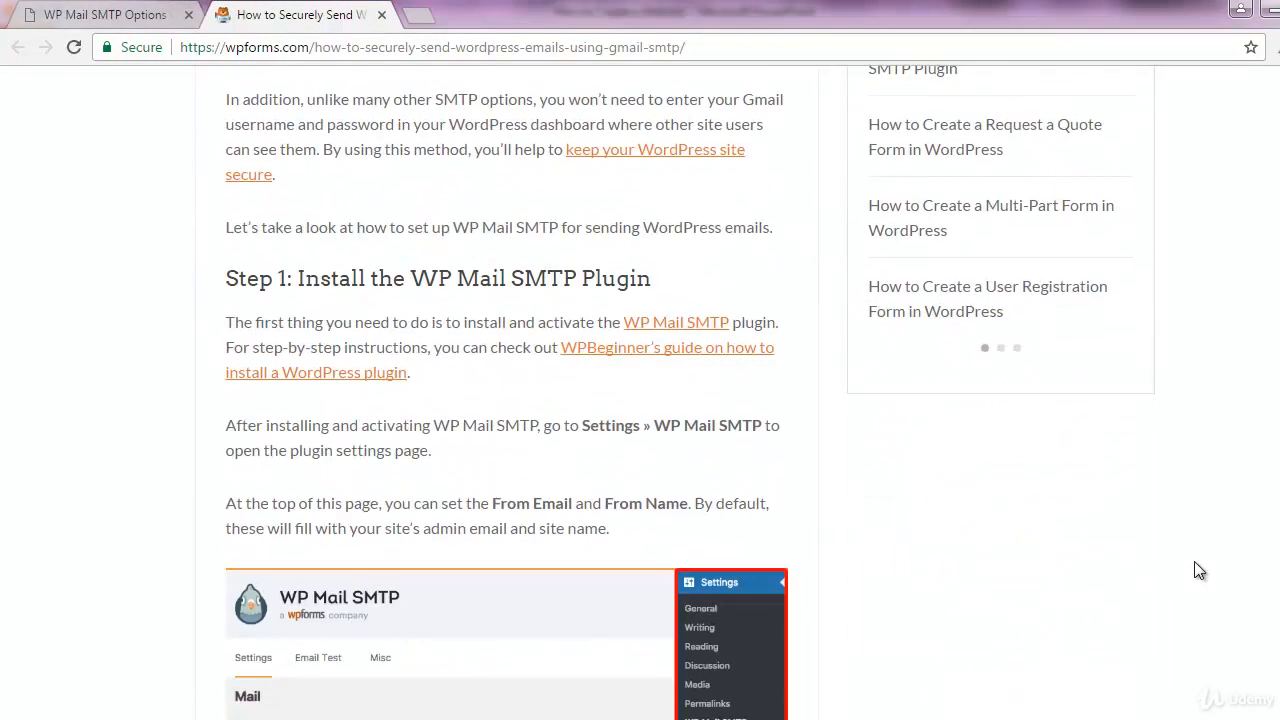
scroll(1194, 561, "up", 1)
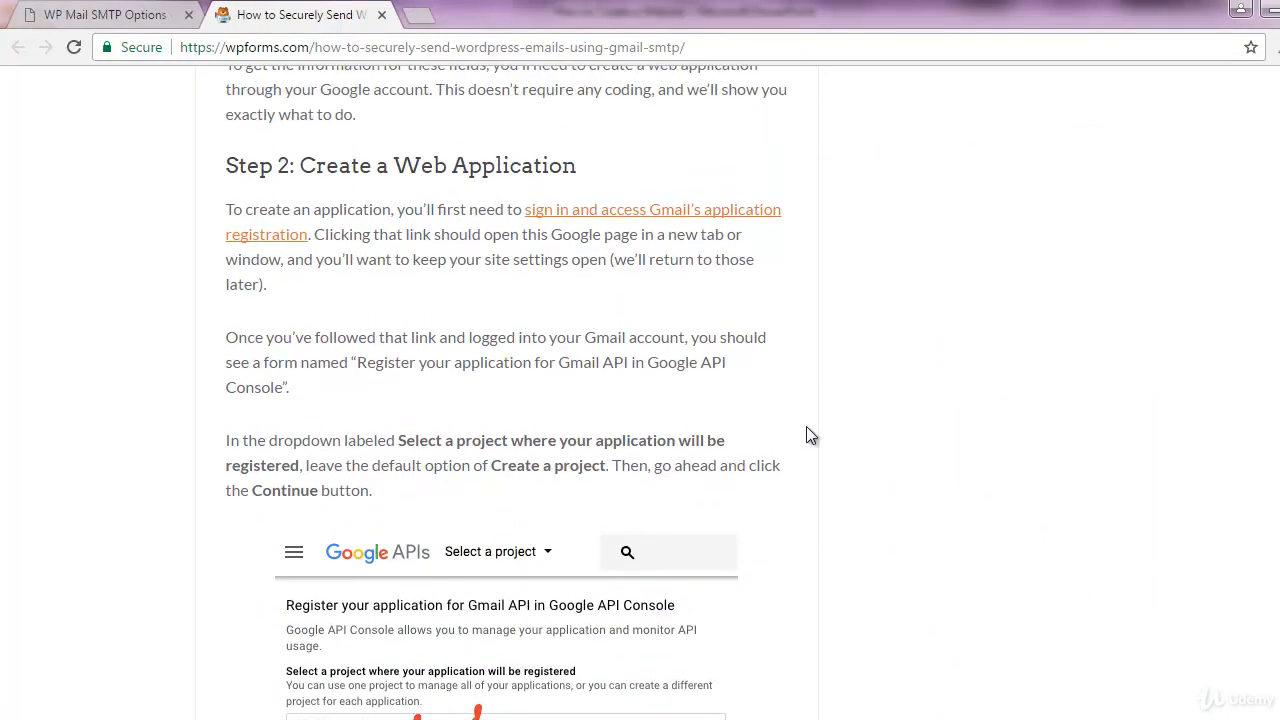
At 'Step 2: Create a Web Application', open Gmail's application registration link in a new tab
left_click_drag(218, 166, 580, 166)
left_click(628, 158)
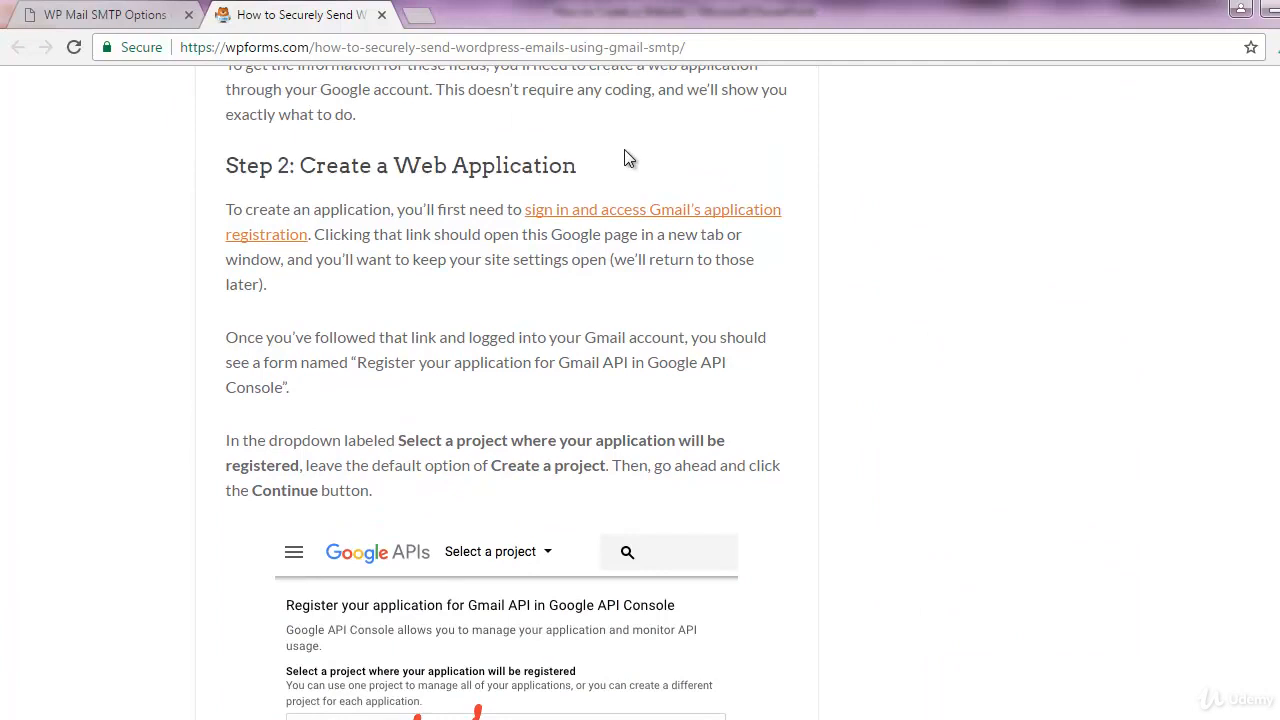
right_click(578, 212)
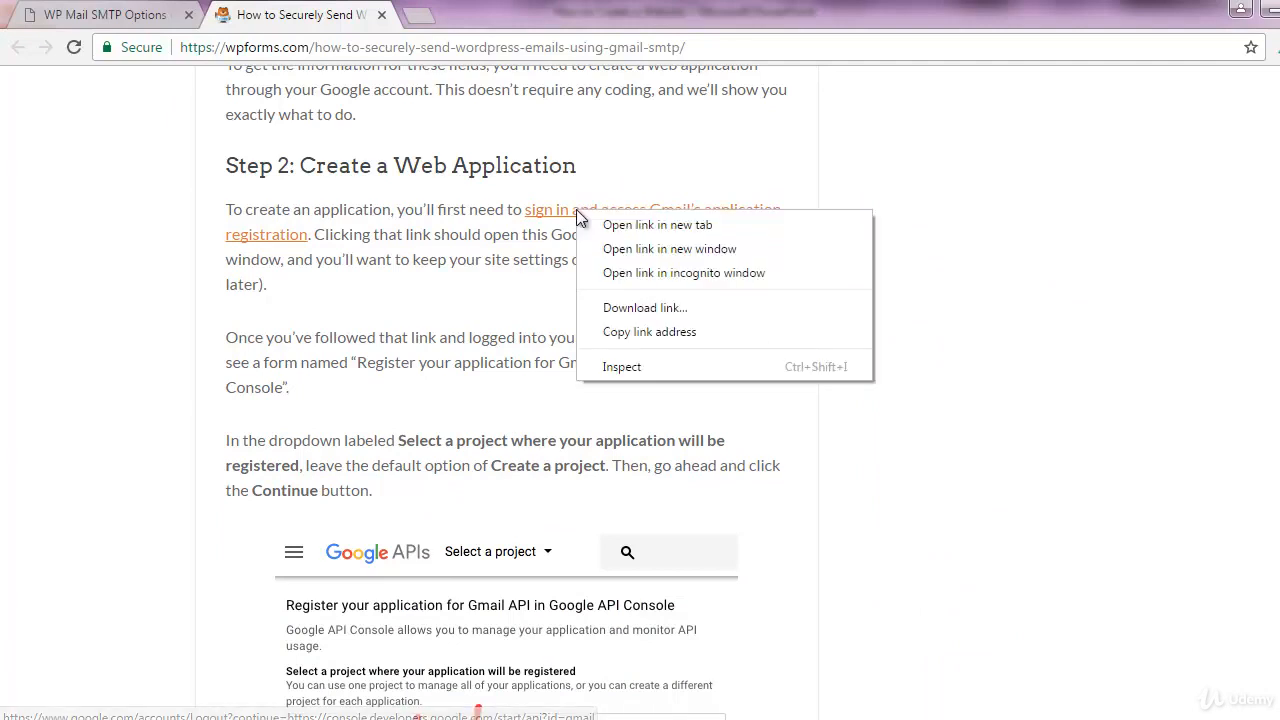
left_click(594, 219)
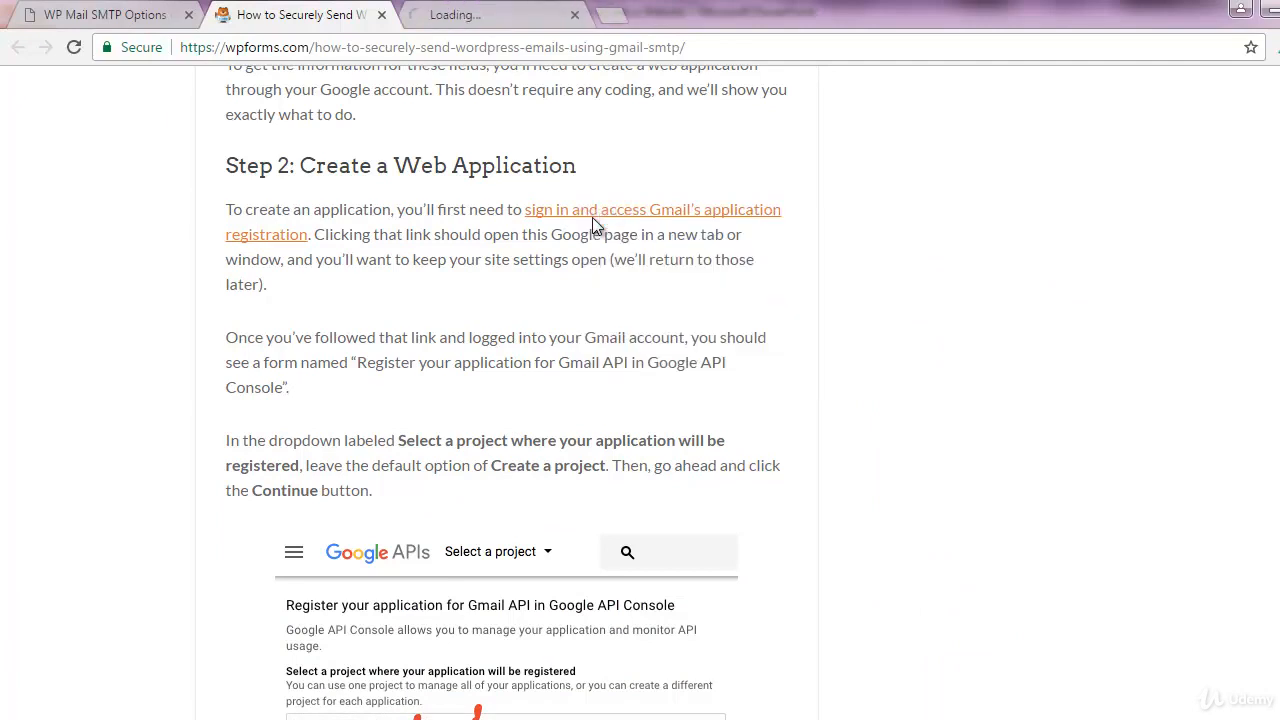
Sign in on the new Google tab by choosing the account and submitting its password
left_click(458, 10)
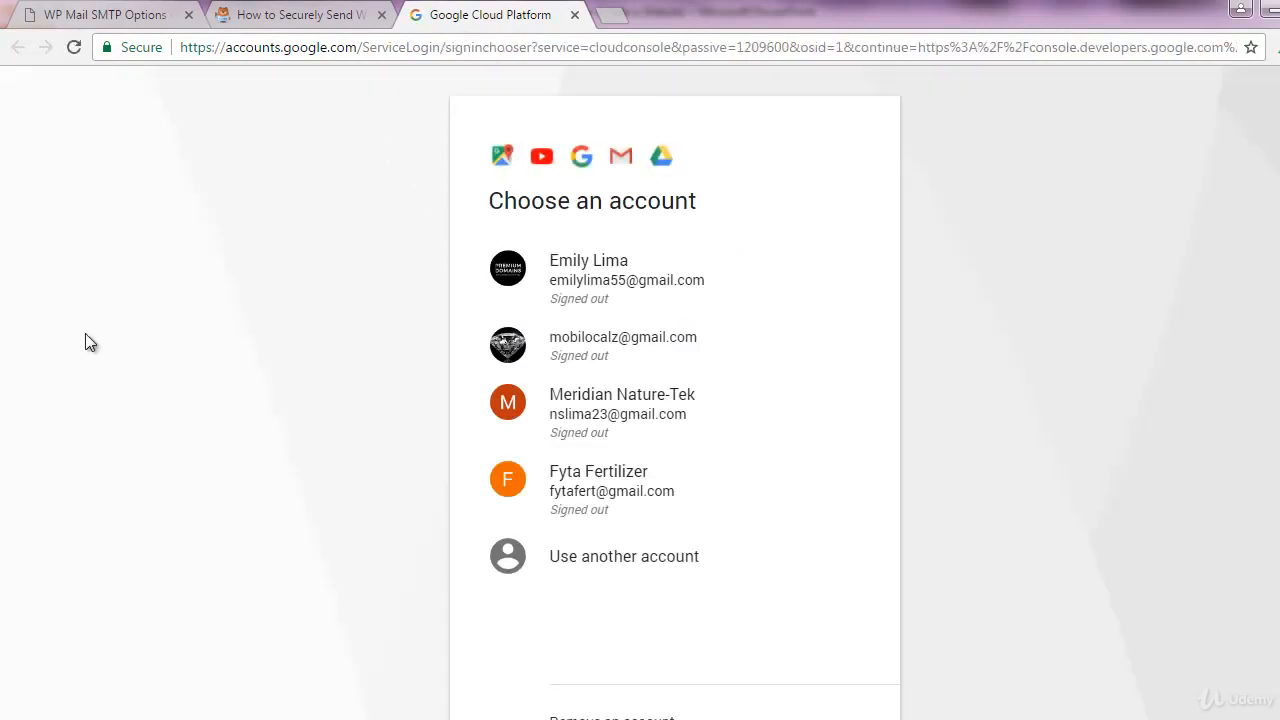
left_click(610, 280)
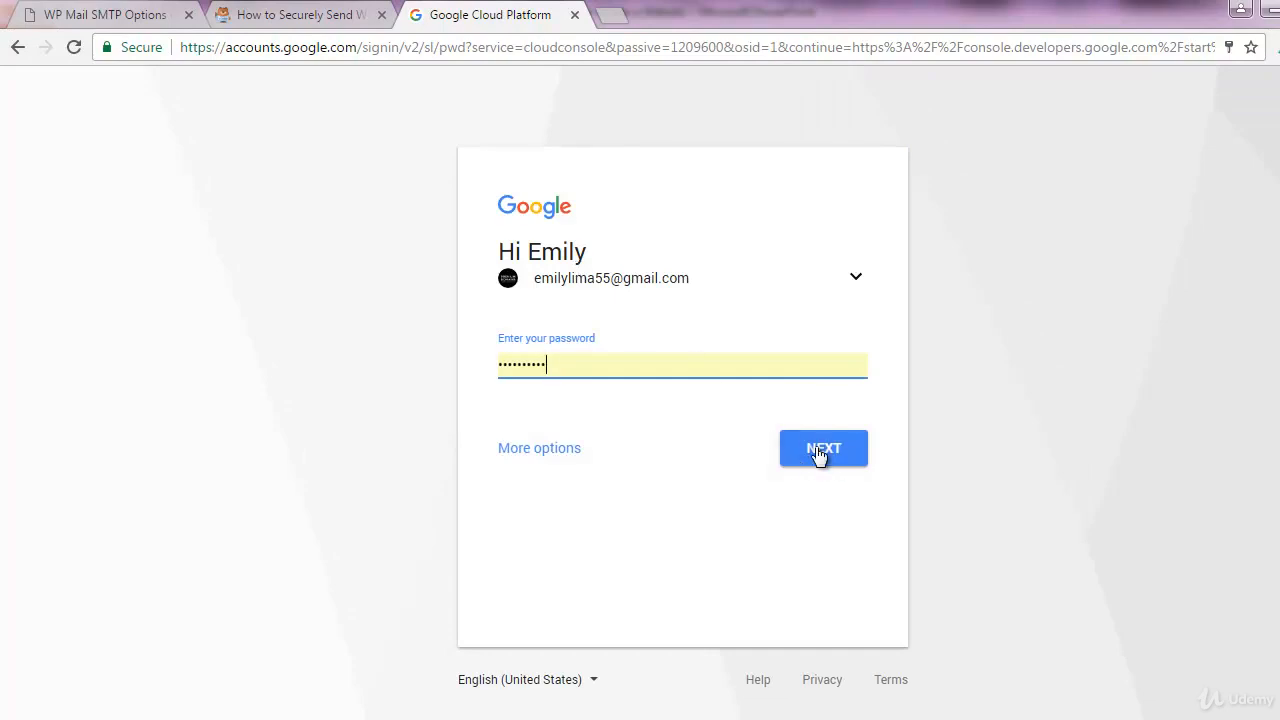
left_click(816, 450)
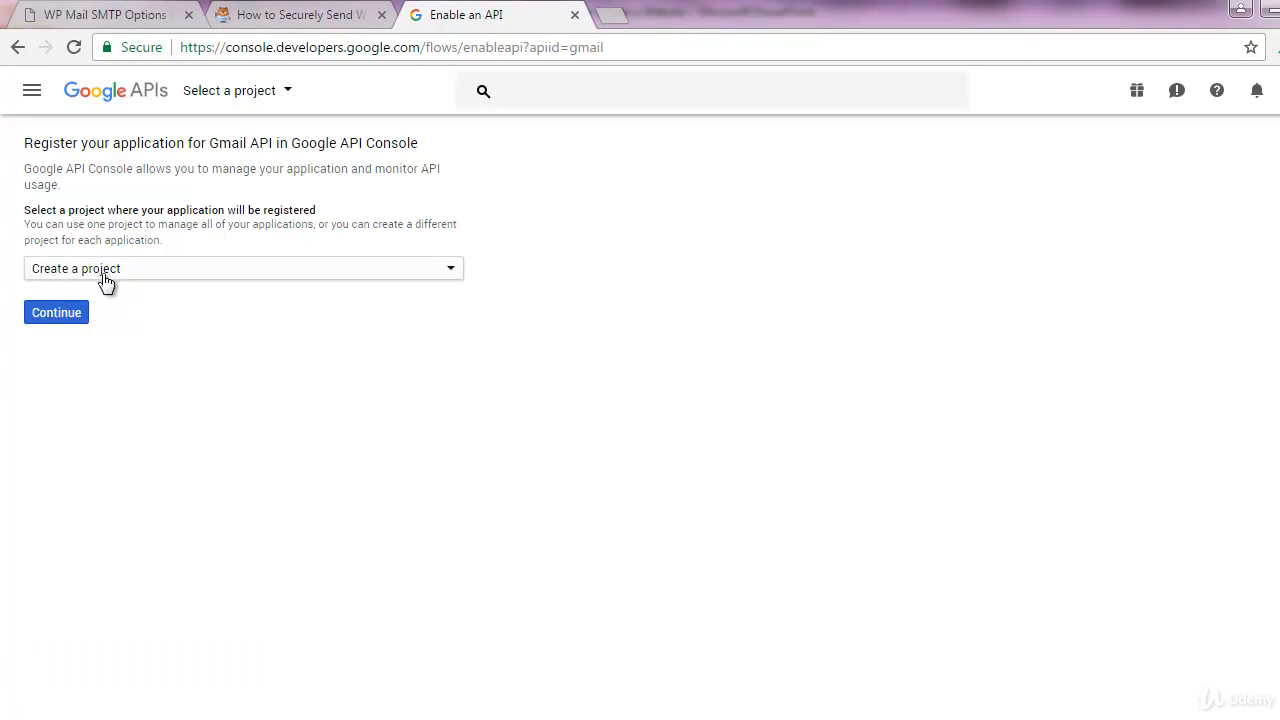
Create a new project with the Gmail API enabled and continue to its credentials
left_click(58, 315)
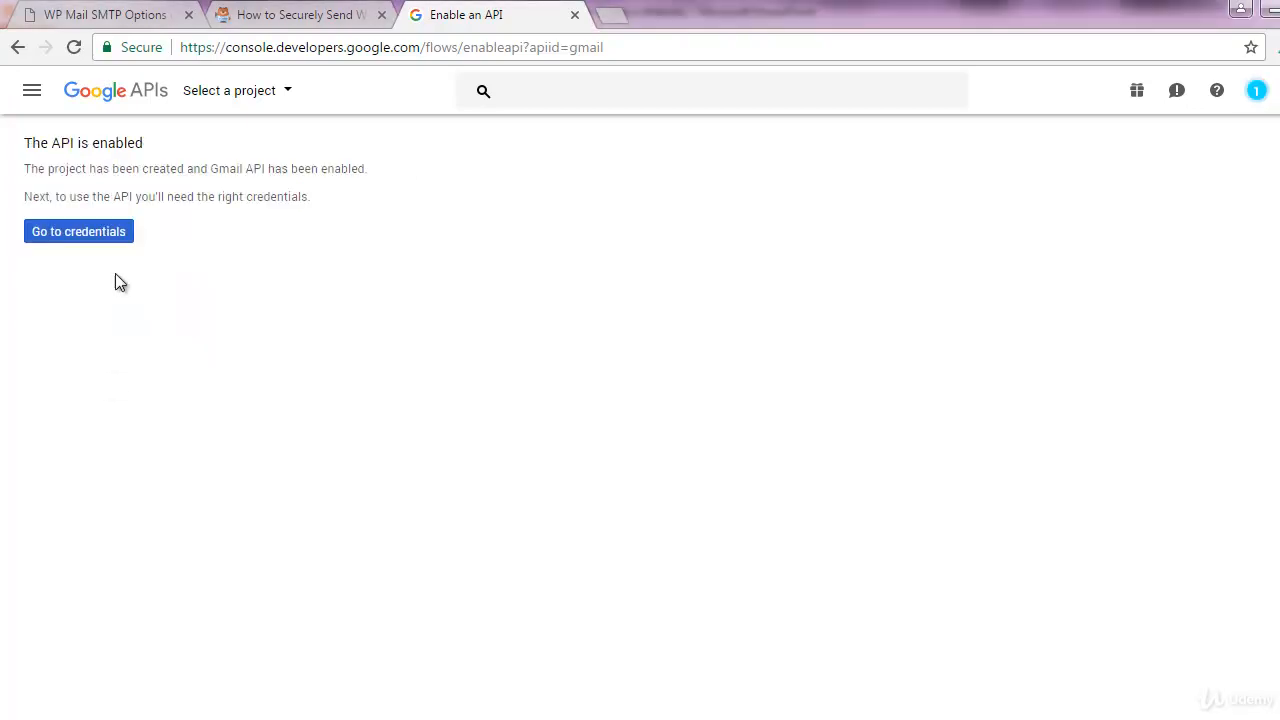
left_click(74, 234)
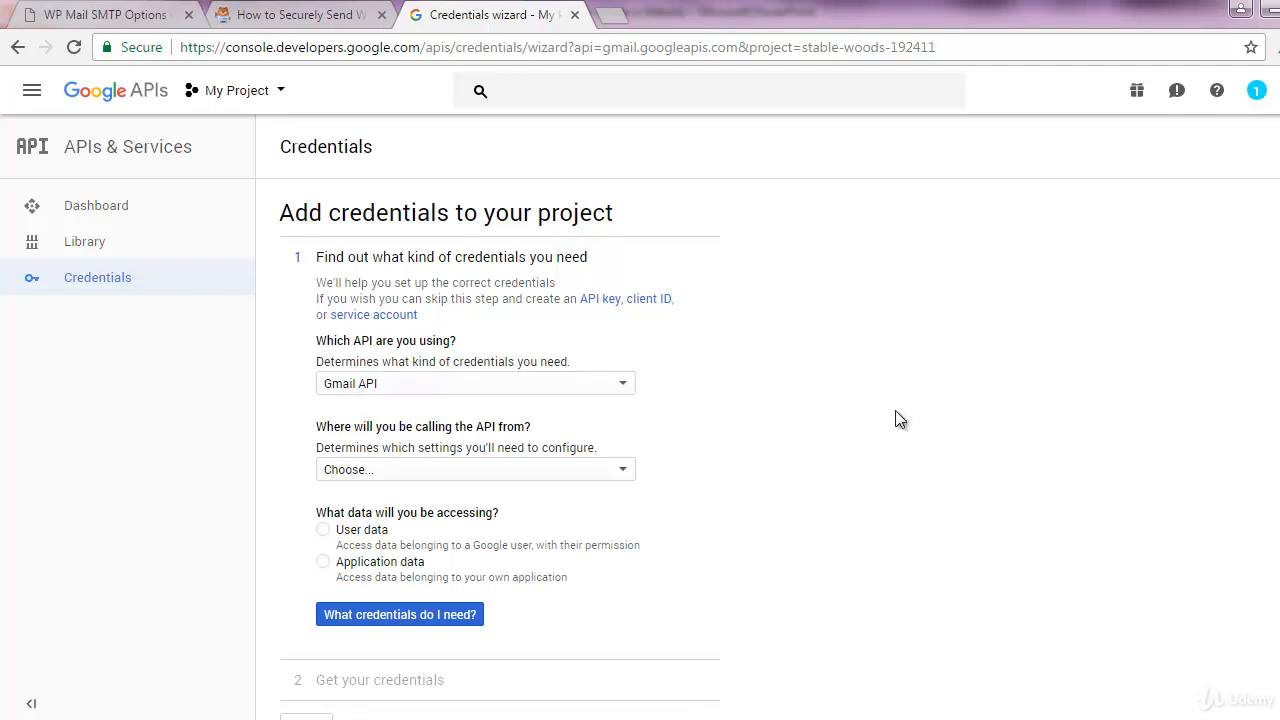
Specify the API is called from a Web server accessing User data, then request needed credentials
scroll(896, 412, "down", 1)
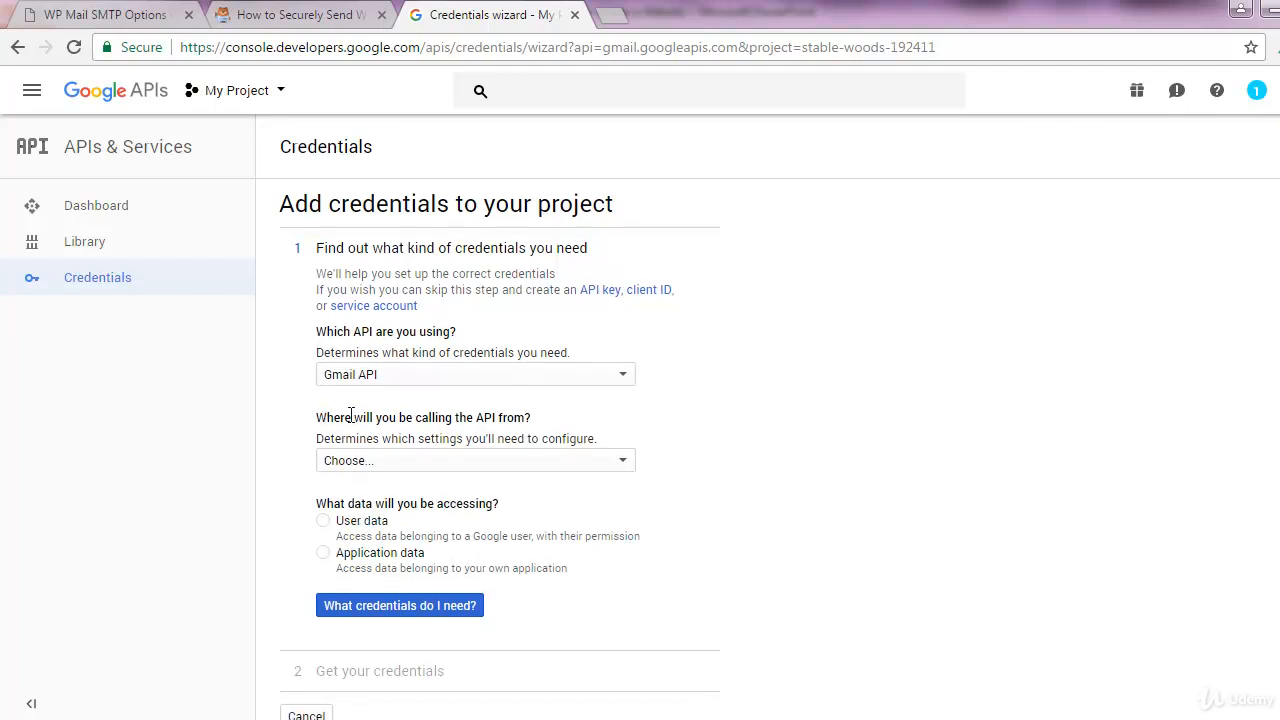
left_click(541, 468)
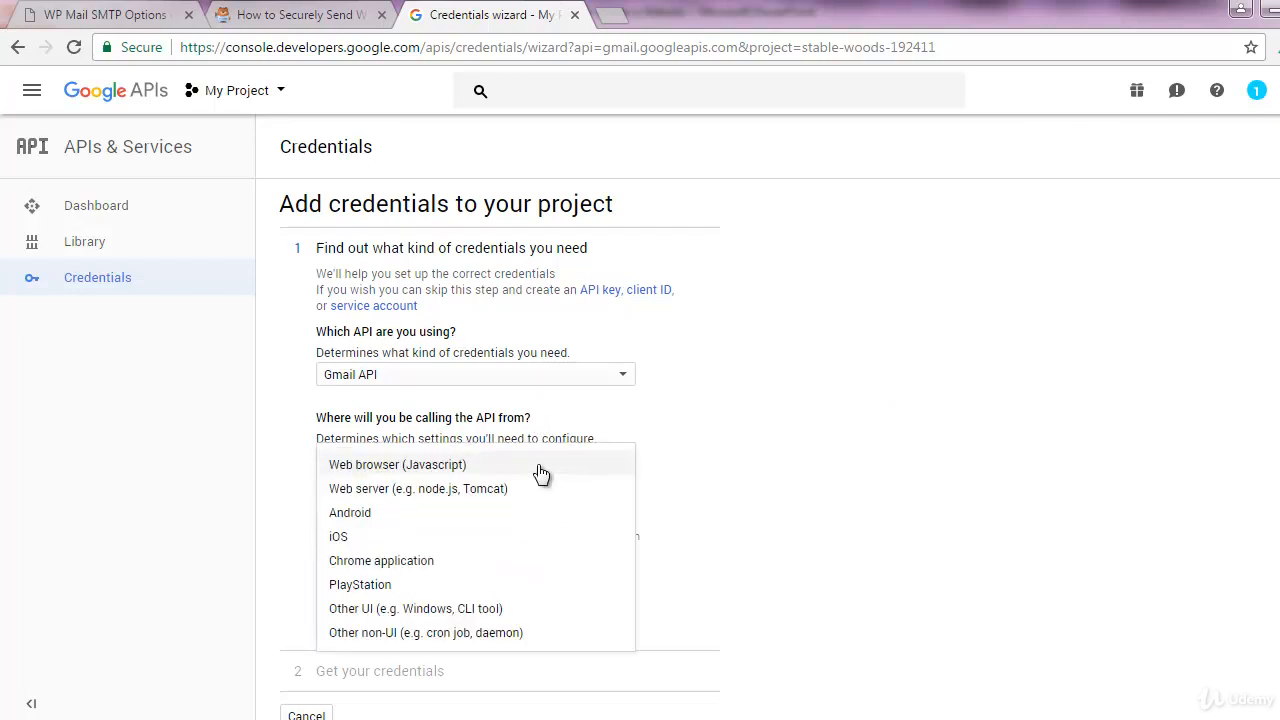
left_click(423, 490)
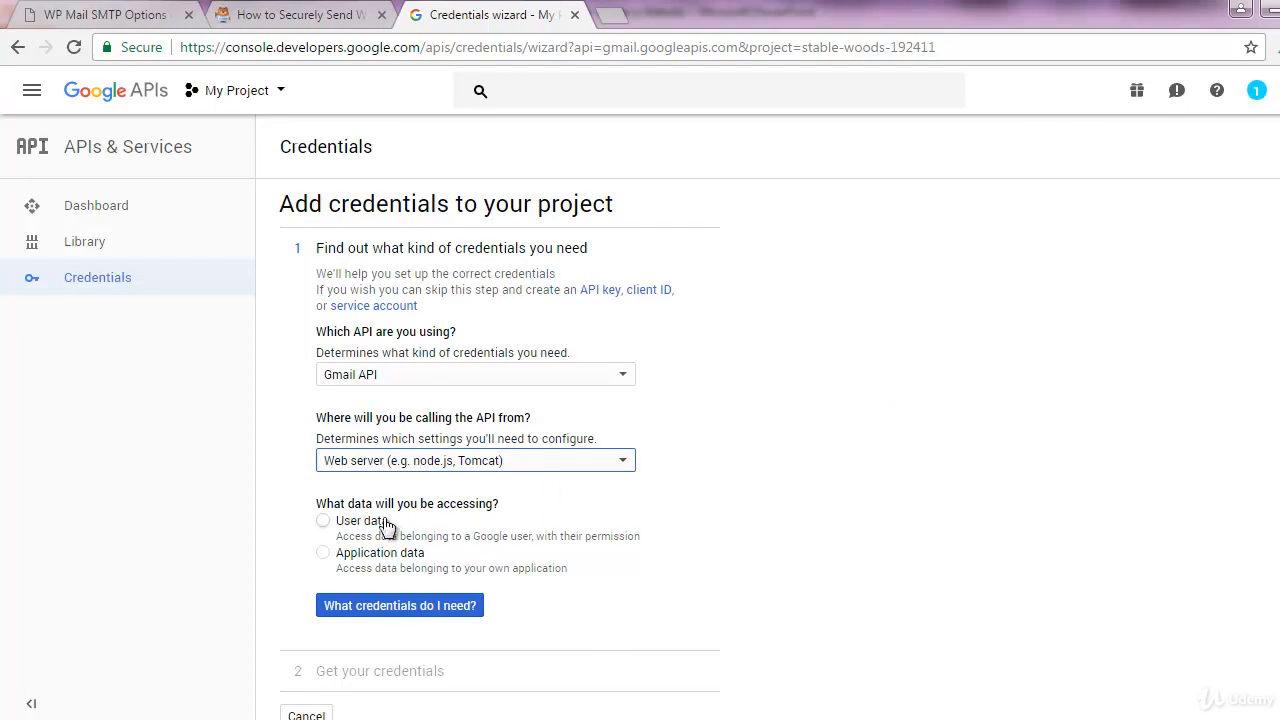
left_click(323, 521)
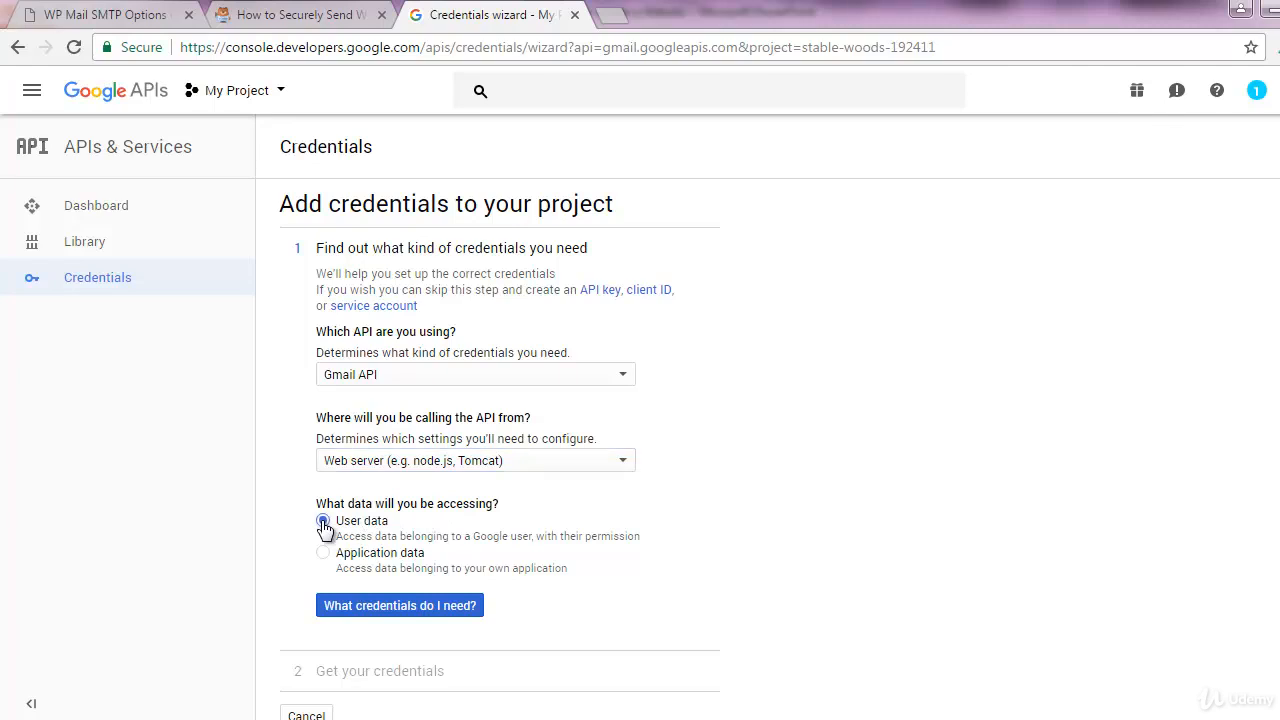
left_click(369, 606)
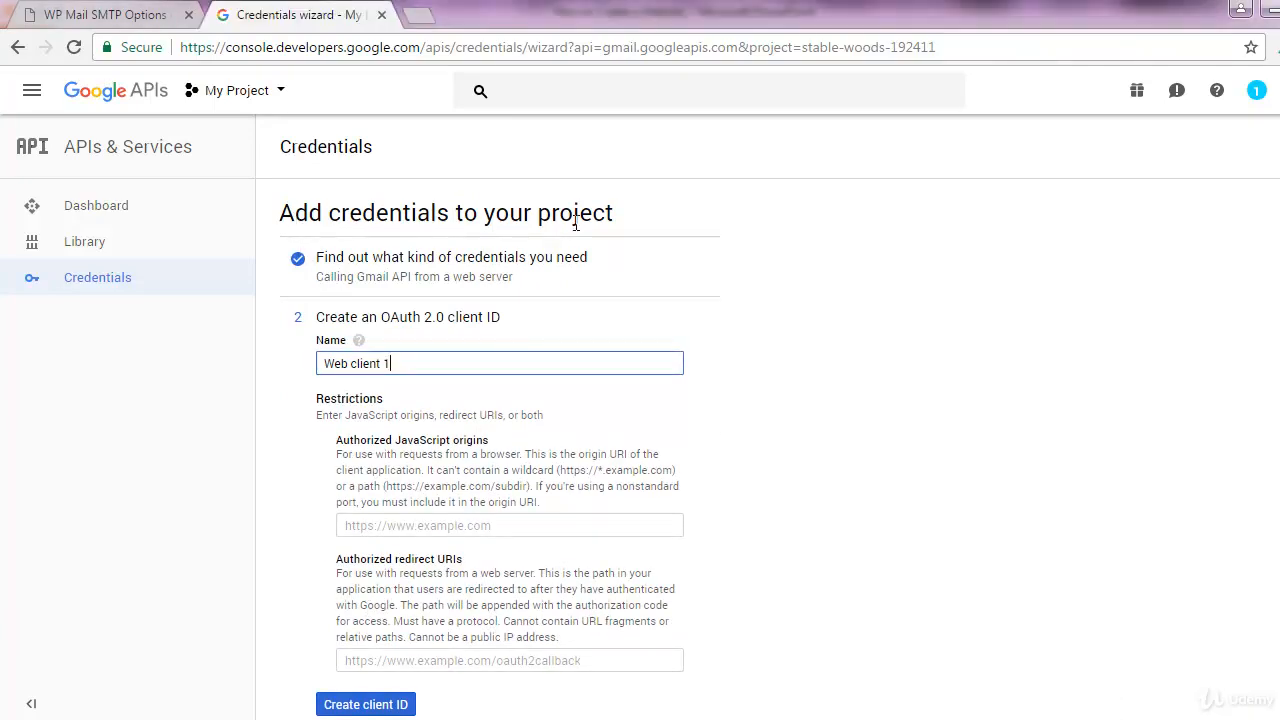
scroll(955, 452, "down", 1)
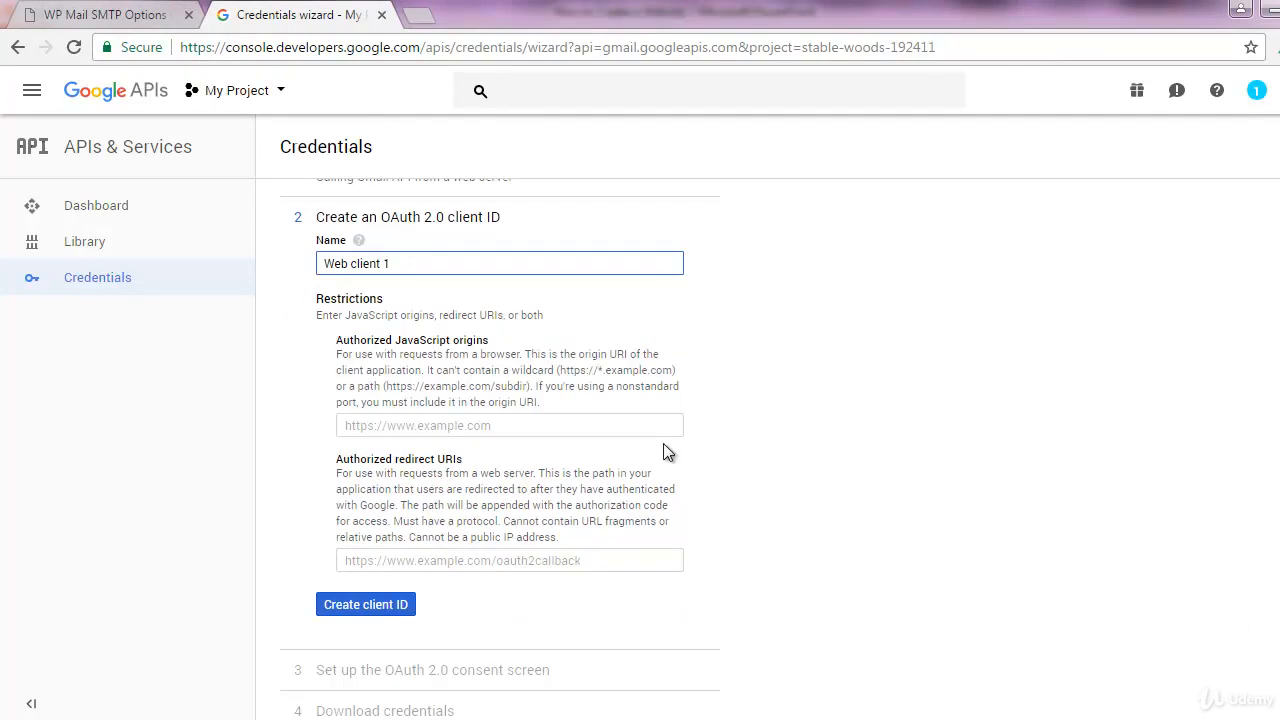
Copy the digitalbooks.club domain from WordPress and paste it into Authorized JavaScript origins
left_click(460, 424)
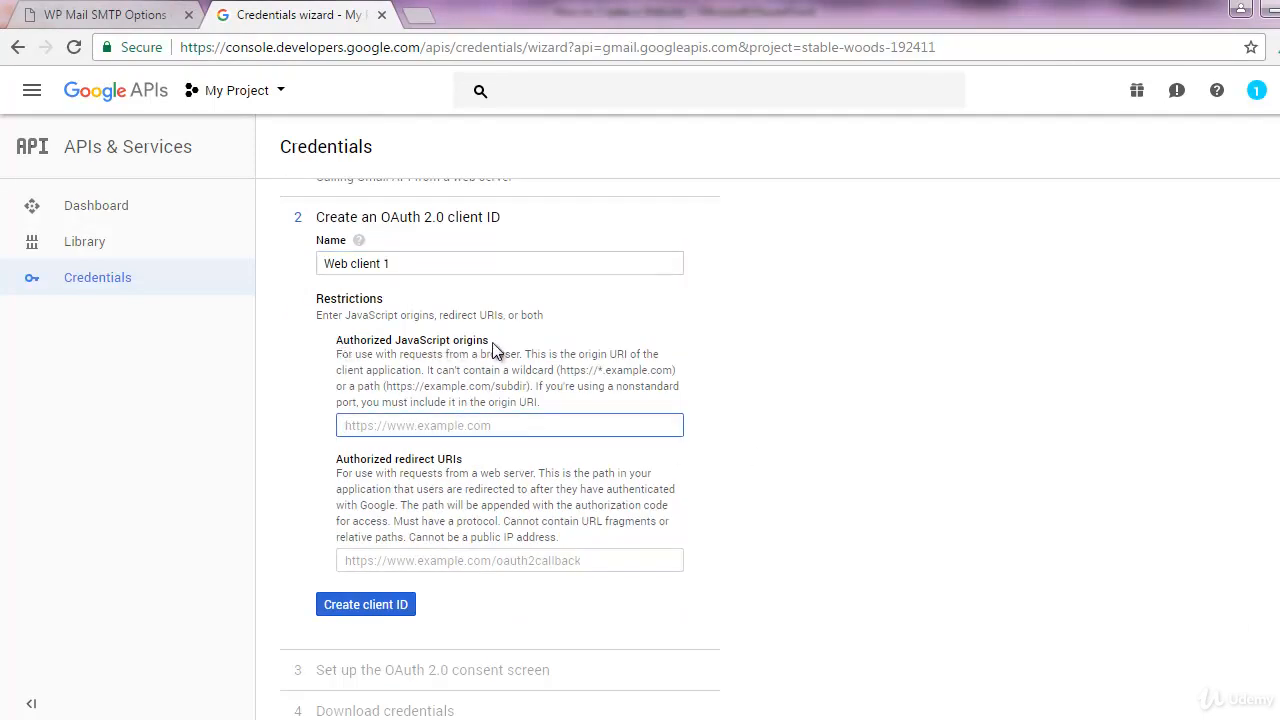
left_click(124, 22)
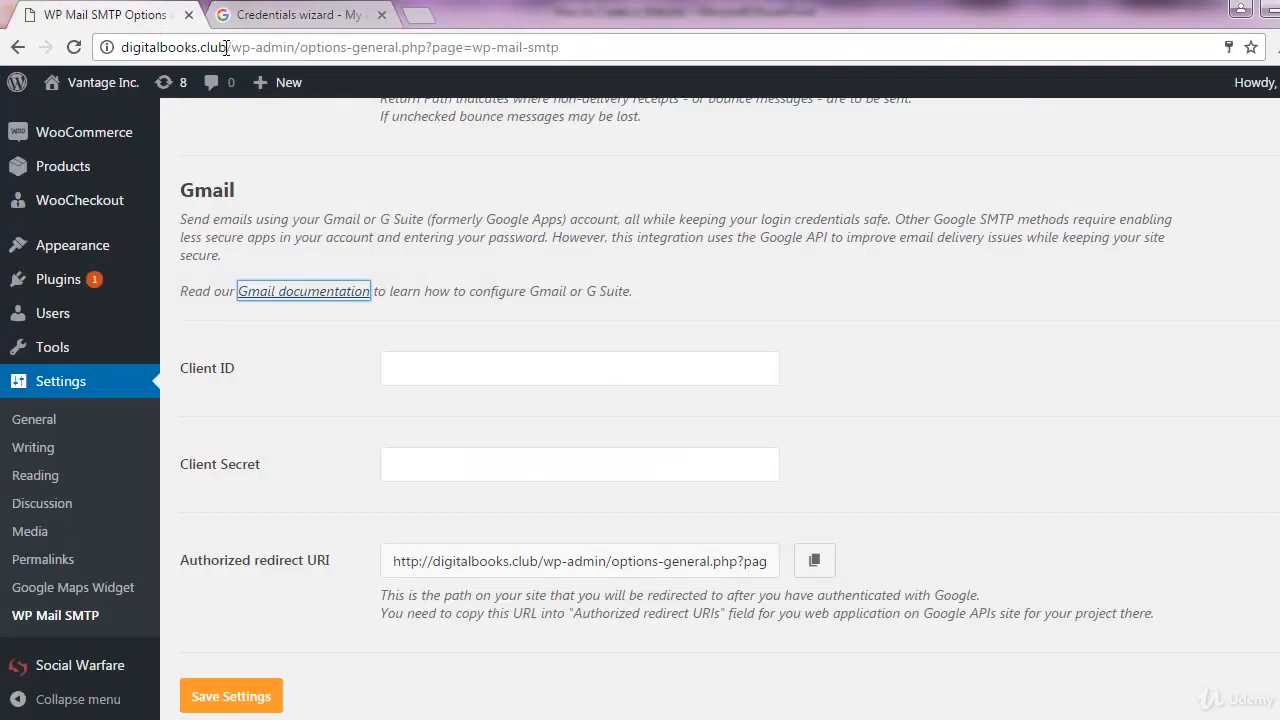
left_click_drag(226, 47, 147, 44)
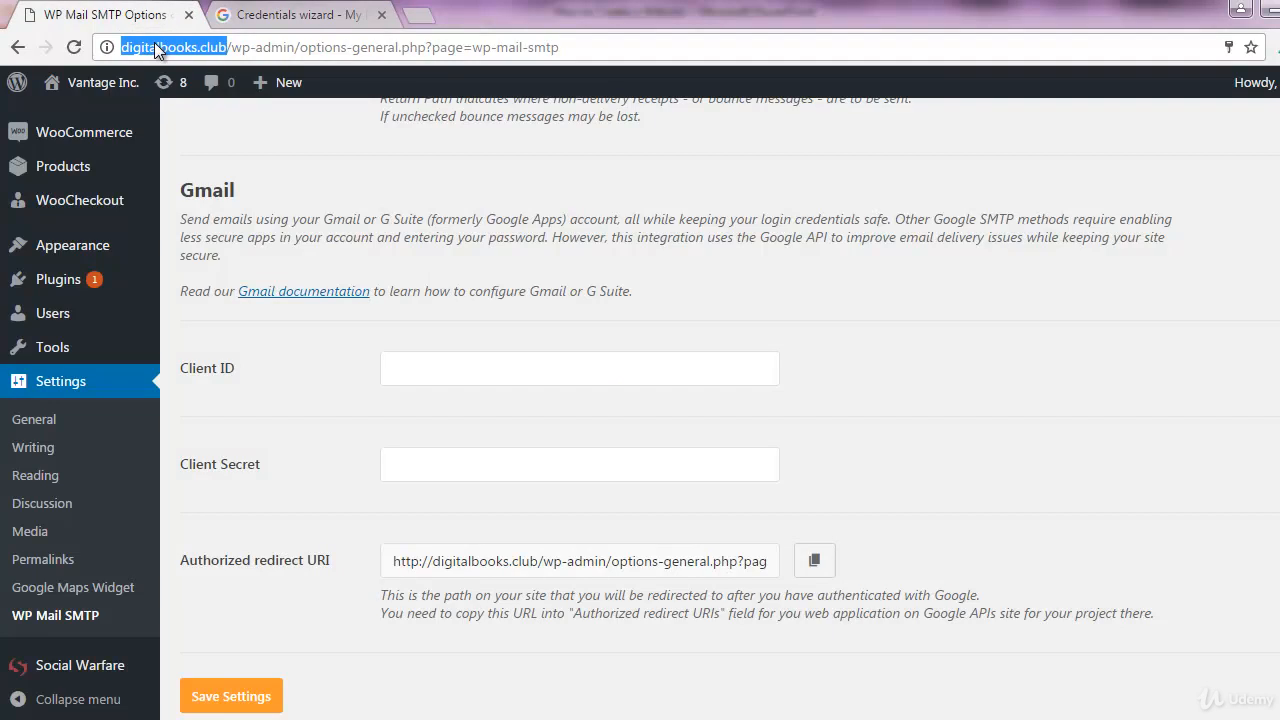
right_click(154, 44)
left_click(195, 116)
left_click(285, 10)
key("ctrl+v")
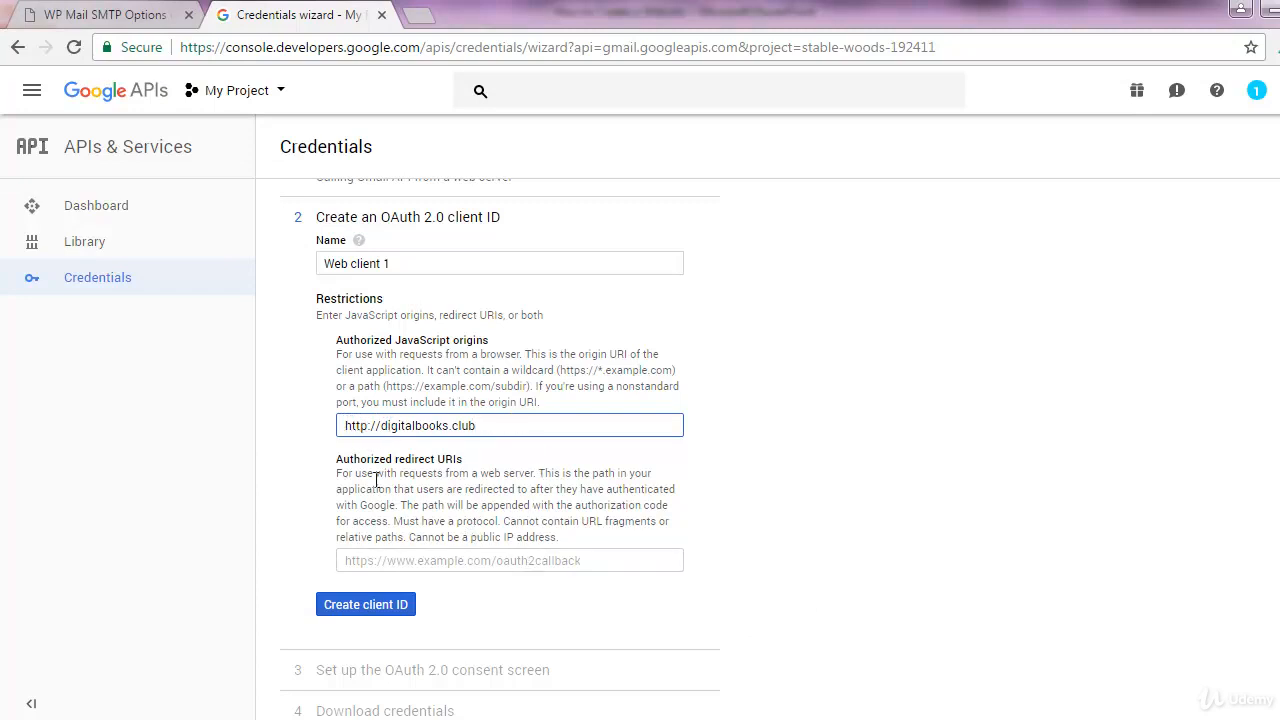
left_click(339, 466)
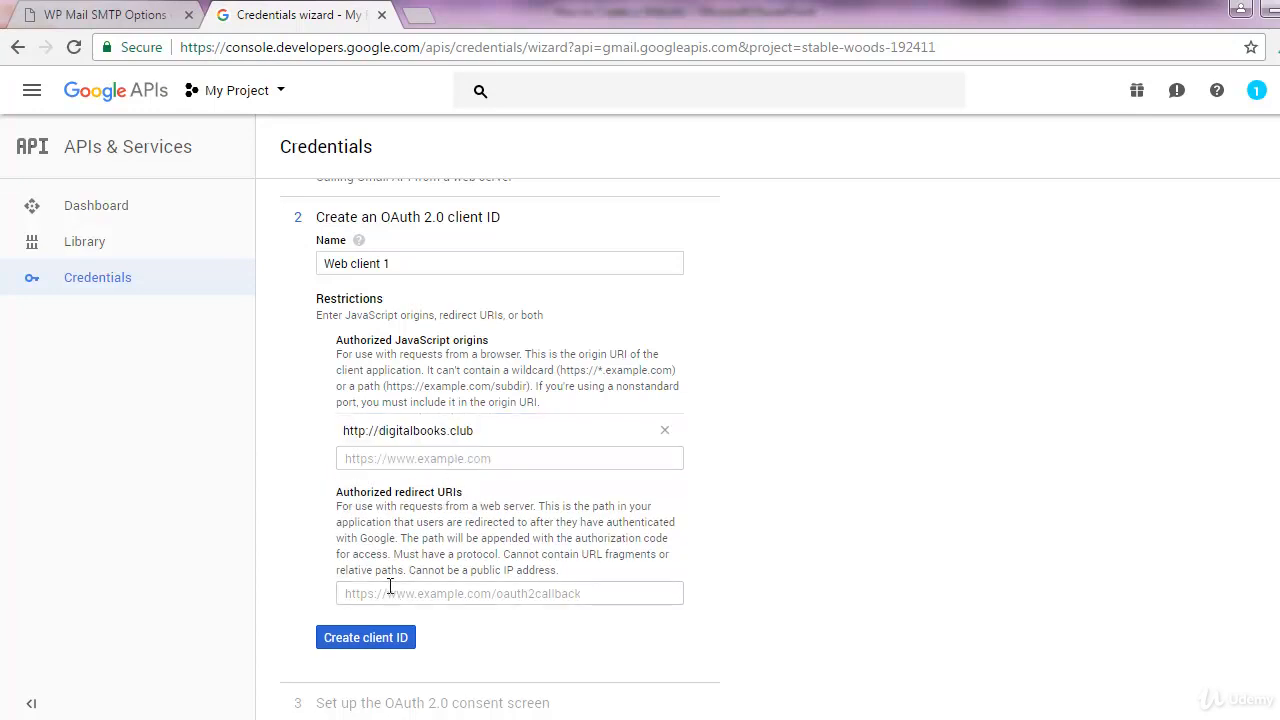
left_click(64, 13)
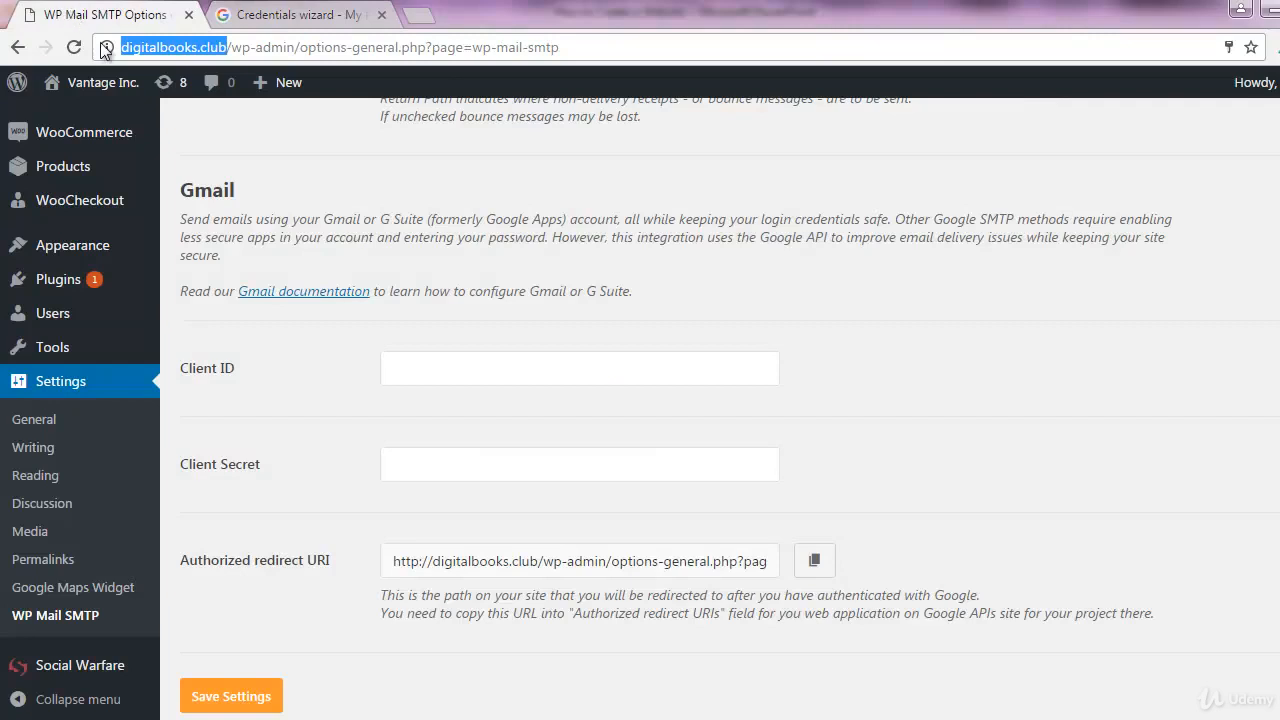
Copy WP Mail SMTP's Authorized redirect URI and focus the wizard's redirect URIs field
scroll(333, 228, "up", 10)
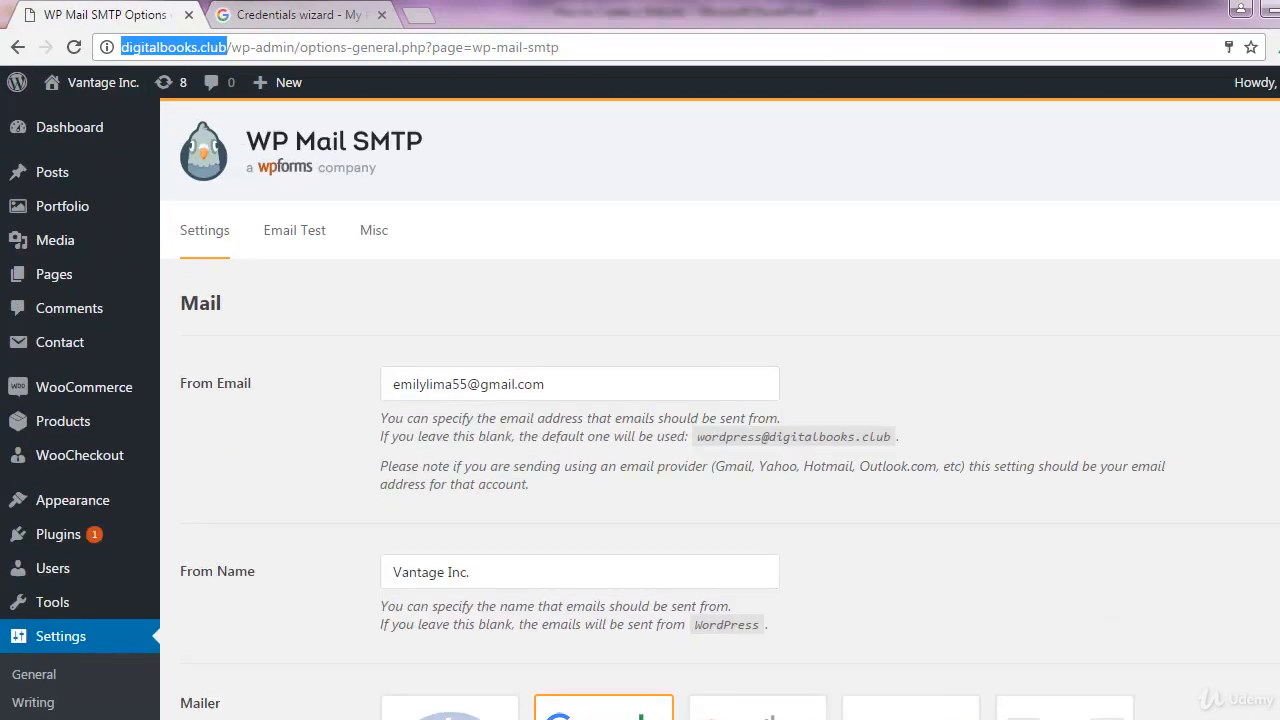
scroll(720, 409, "down", 10)
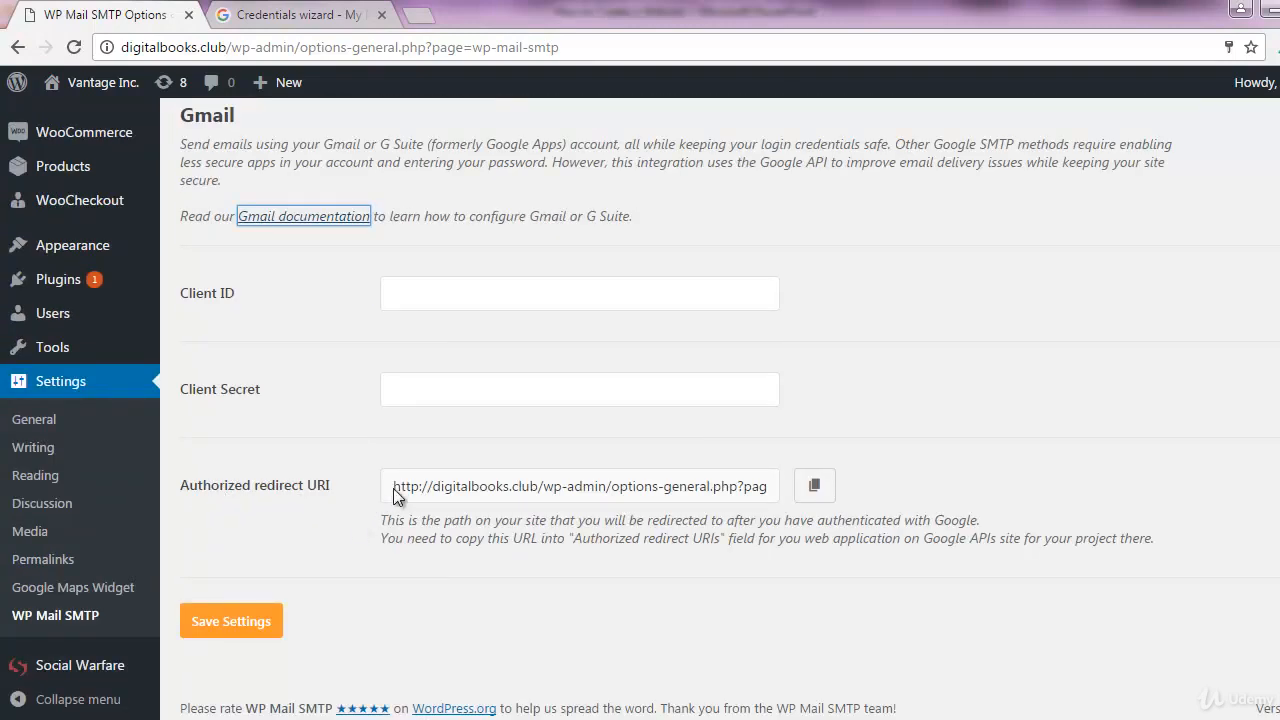
left_click(630, 492)
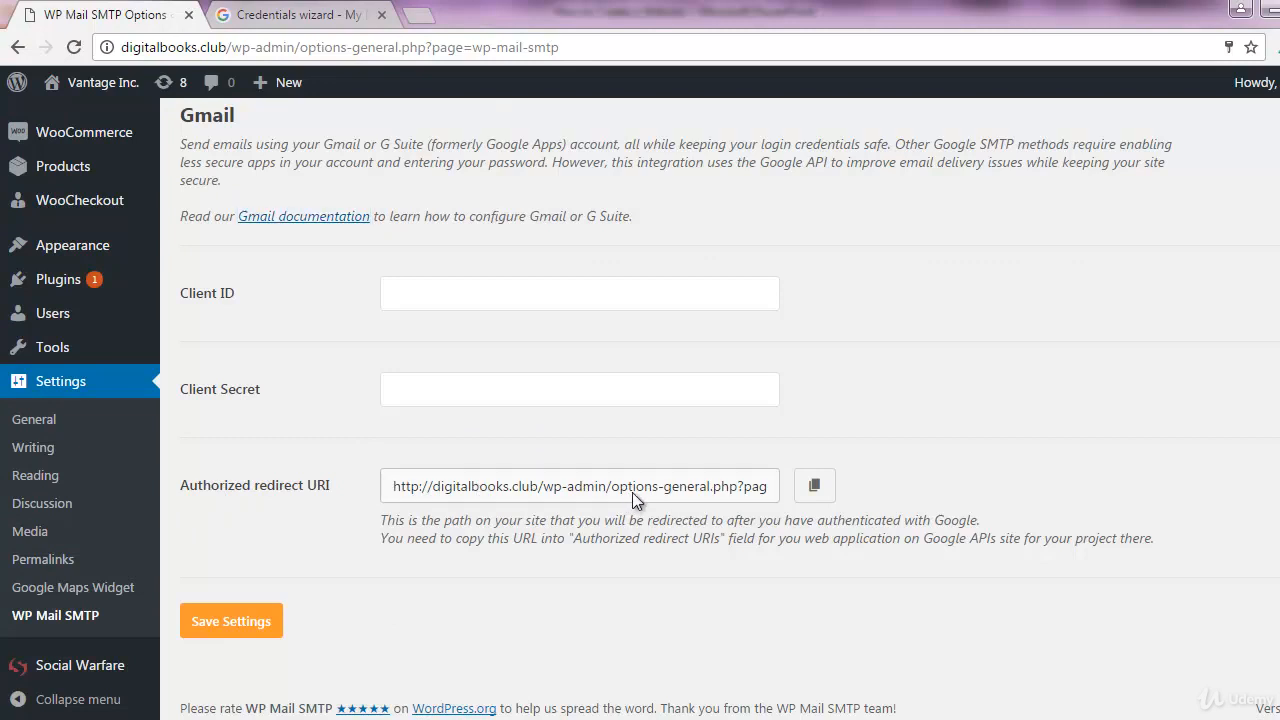
triple_click(503, 487)
right_click(734, 488)
left_click(753, 500)
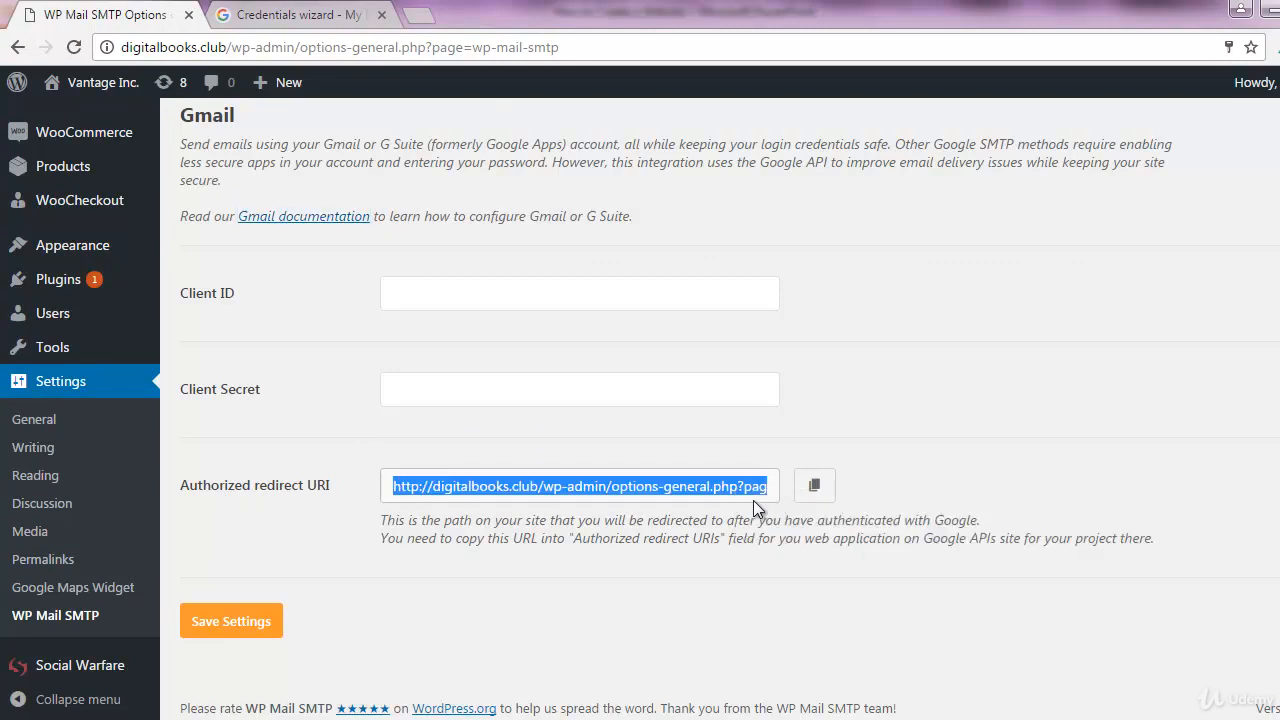
left_click(330, 14)
left_click(487, 594)
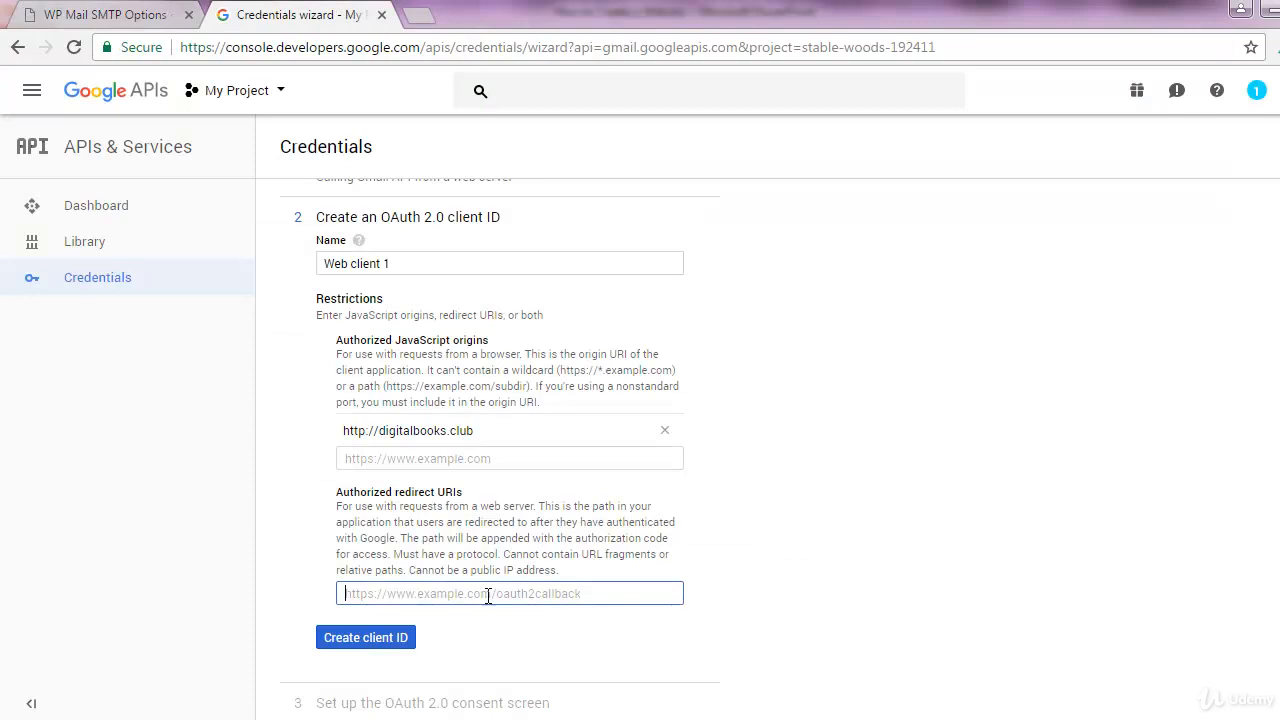
Paste the WP Mail SMTP redirect URI and create the OAuth 2.0 client ID
key("ctrl+v")
scroll(843, 550, "down", 1)
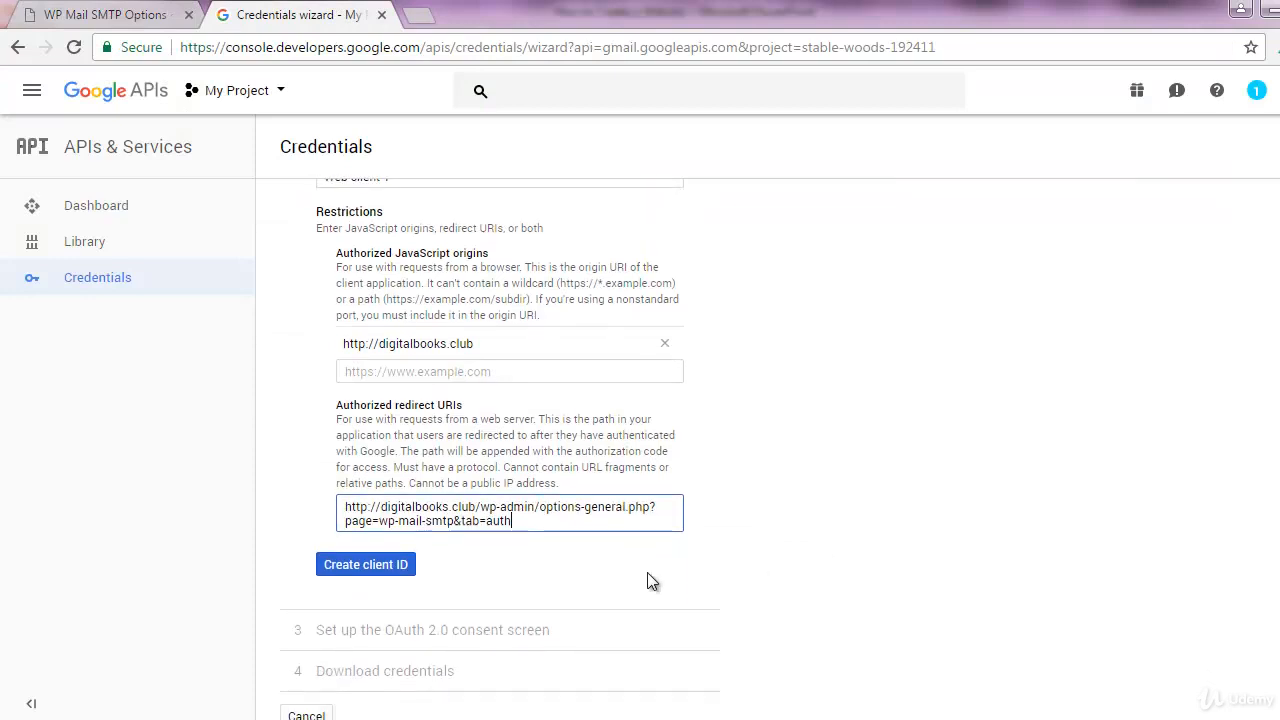
left_click(358, 575)
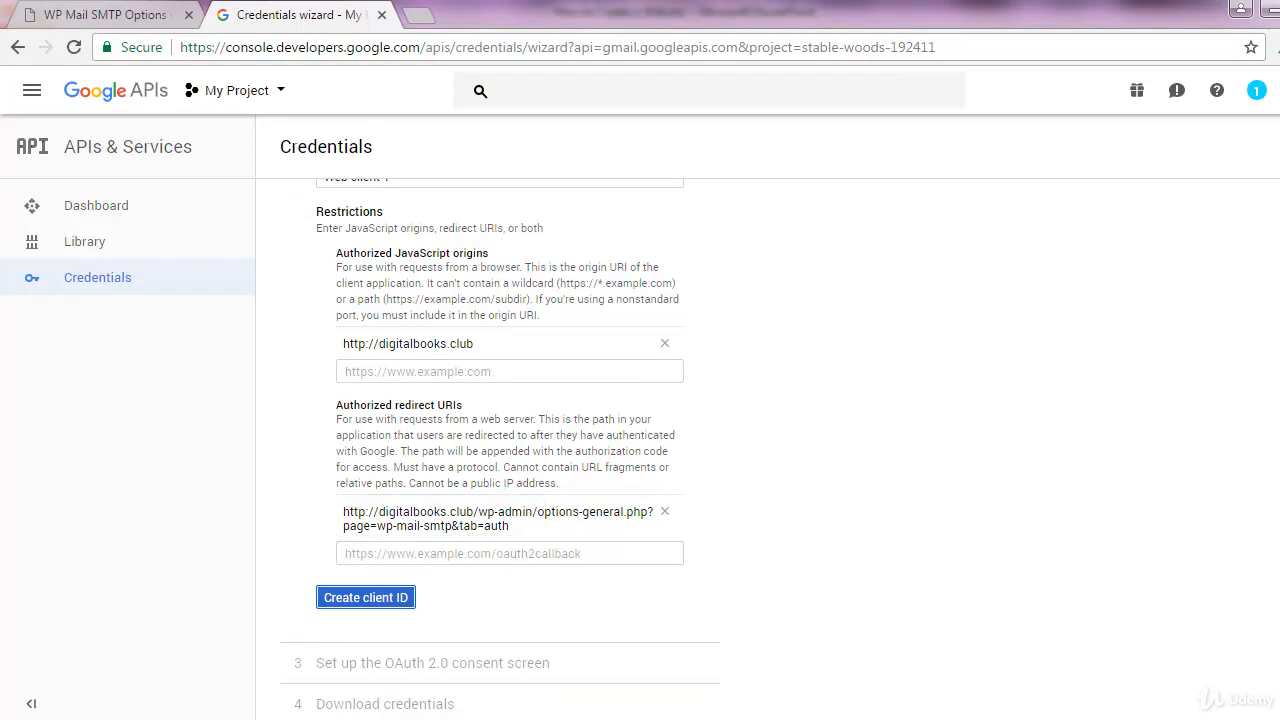
left_click(1014, 718)
left_click(1195, 651)
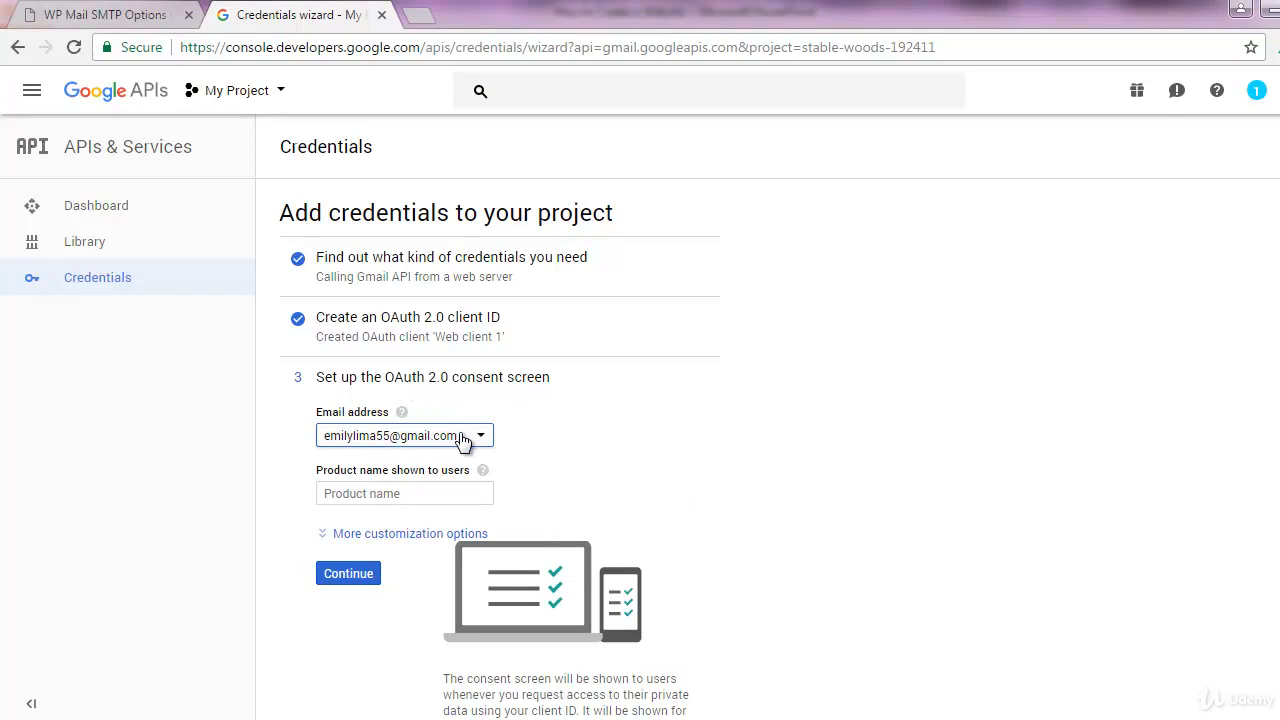
Enter 'Digital Books' as the consent screen product name and continue
left_click(421, 494)
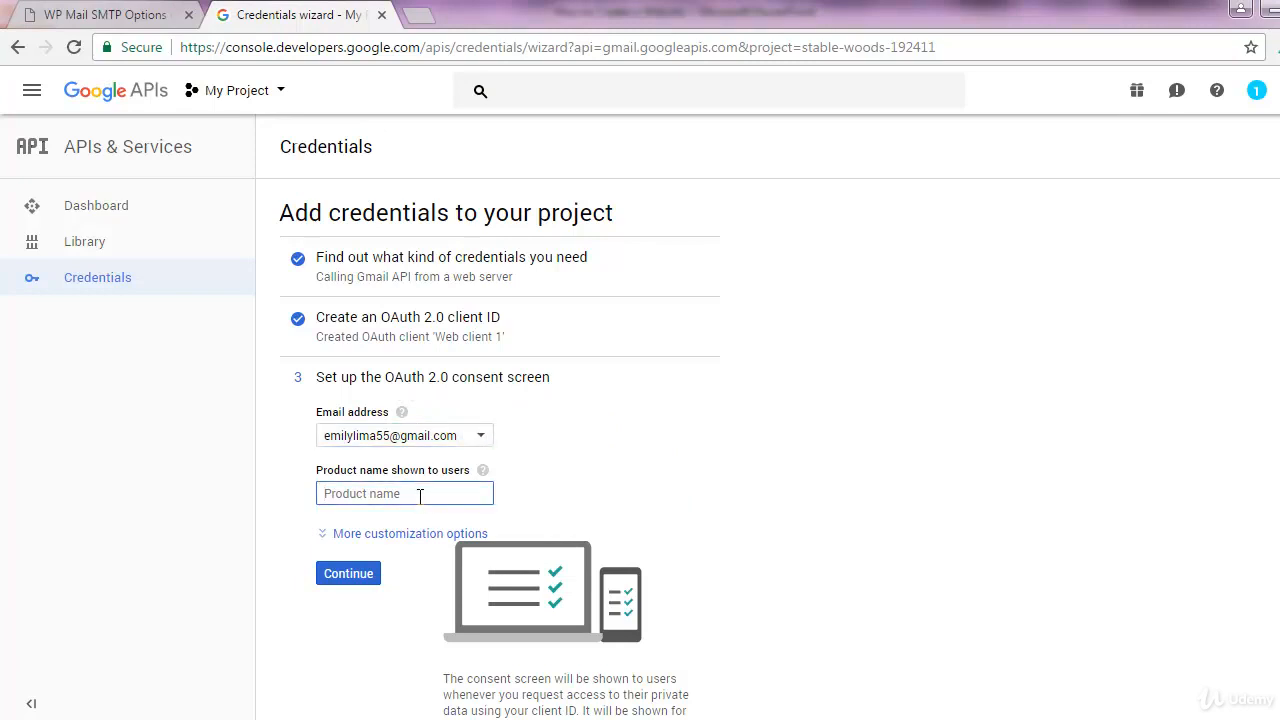
type("Digi")
left_click(350, 576)
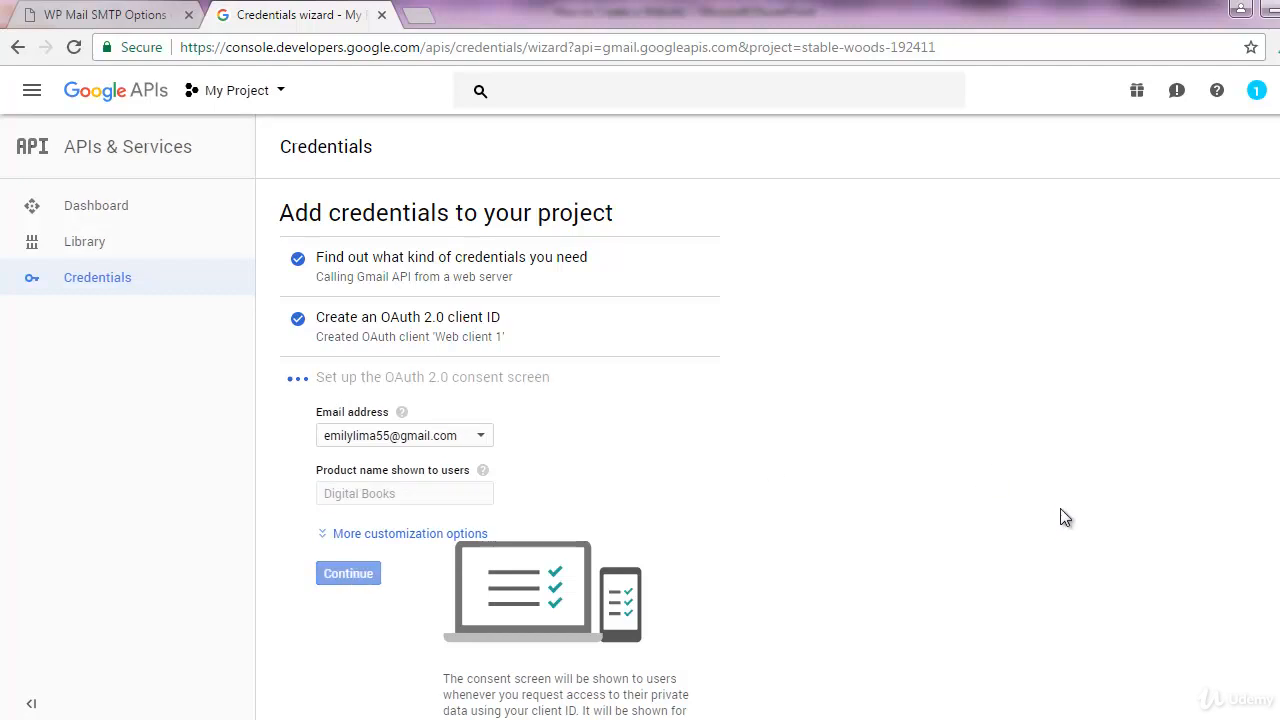
scroll(1054, 517, "down", 1)
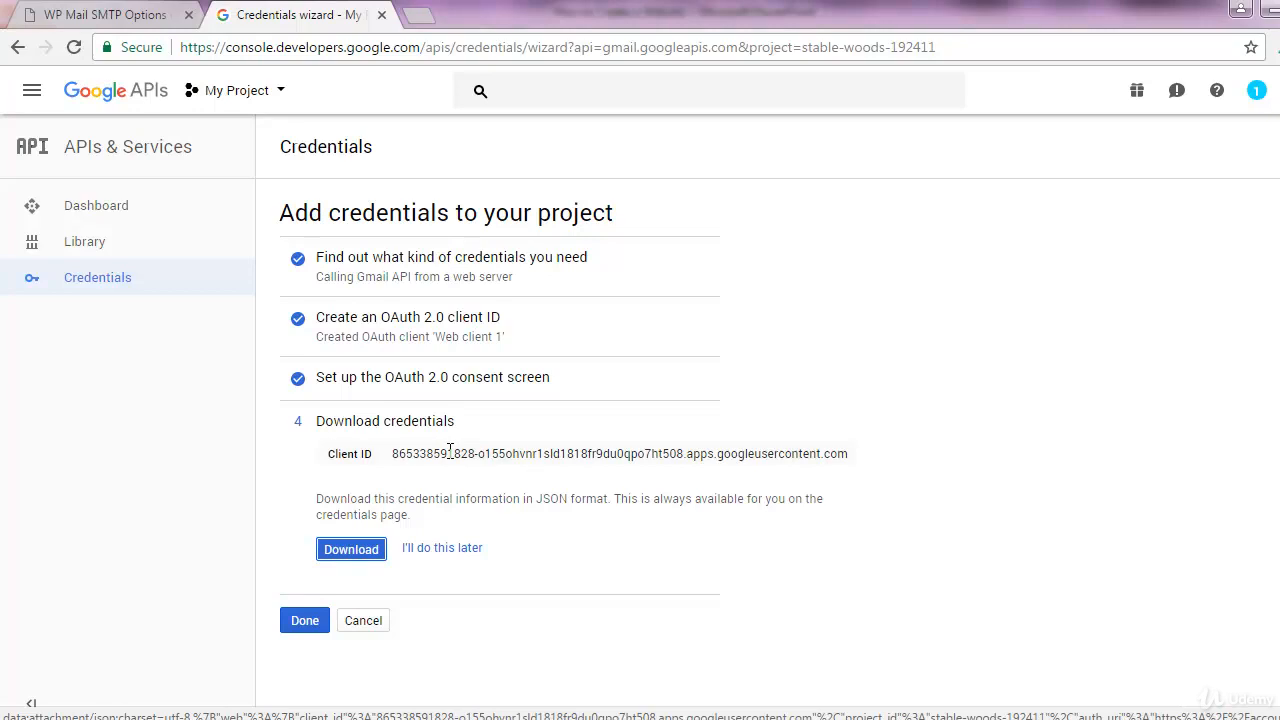
Open Web client 1's details from the credentials list and select its full client ID
left_click(448, 549)
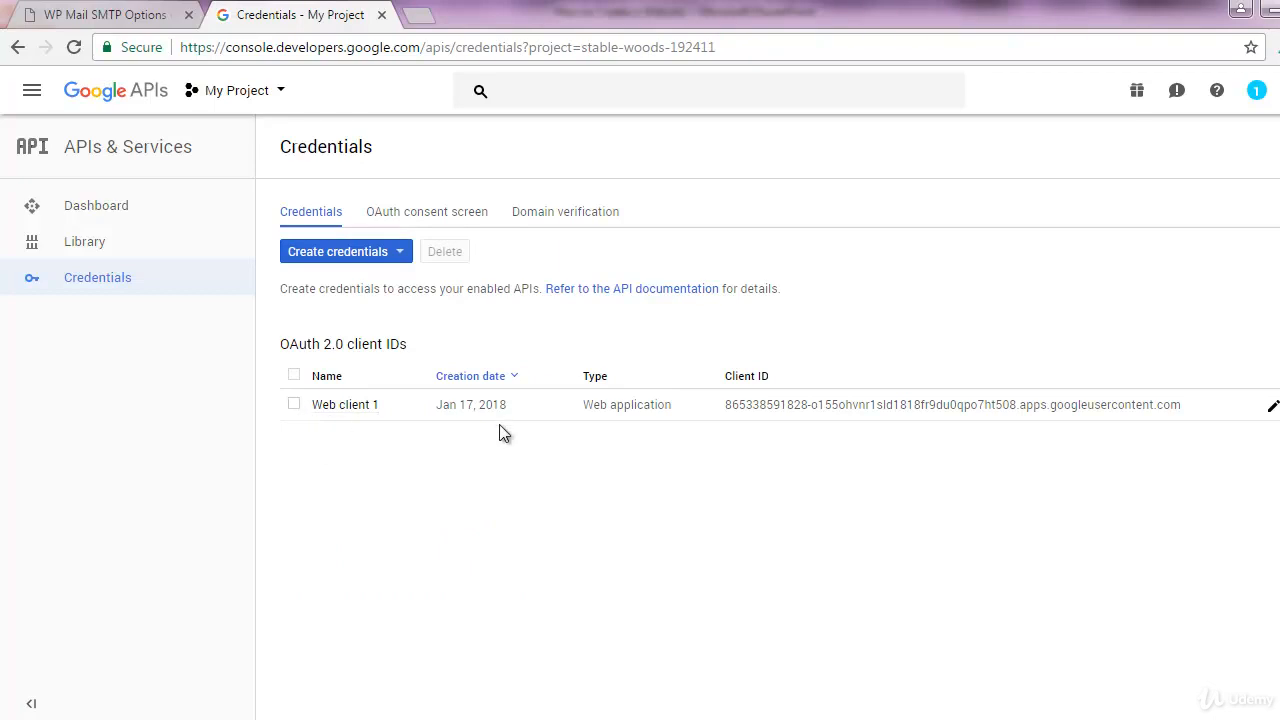
left_click(294, 405)
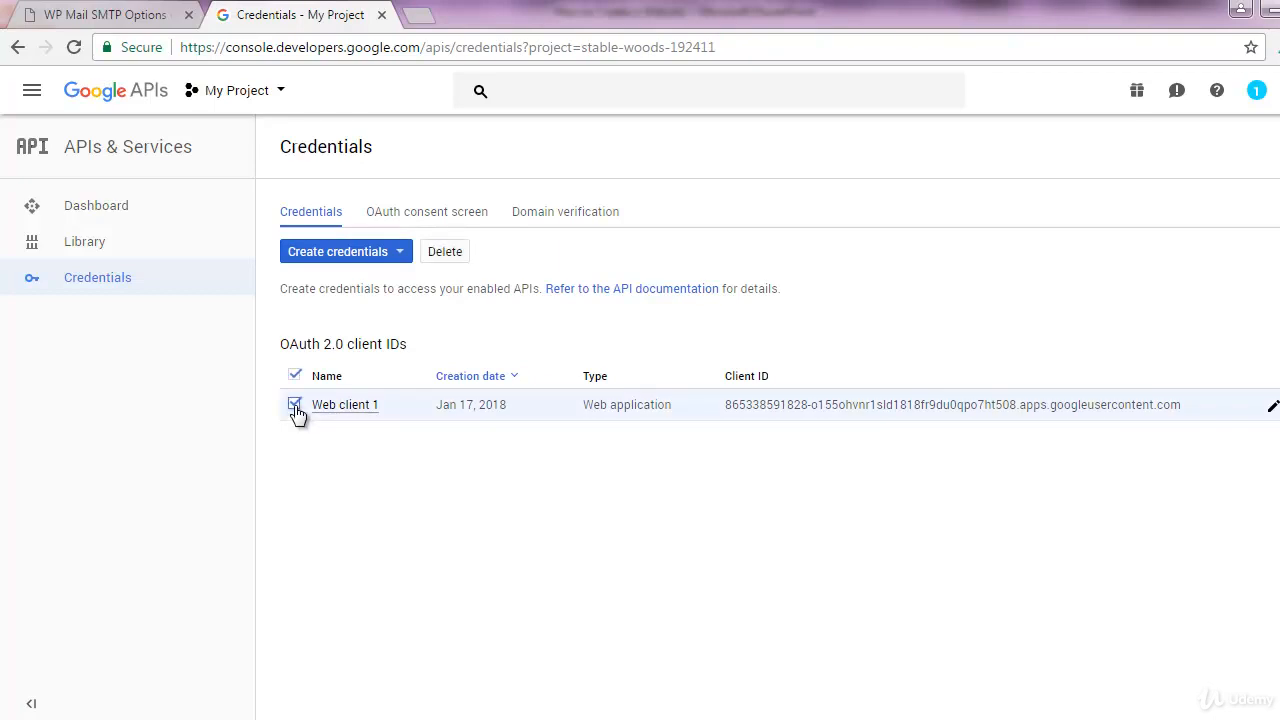
left_click(1272, 412)
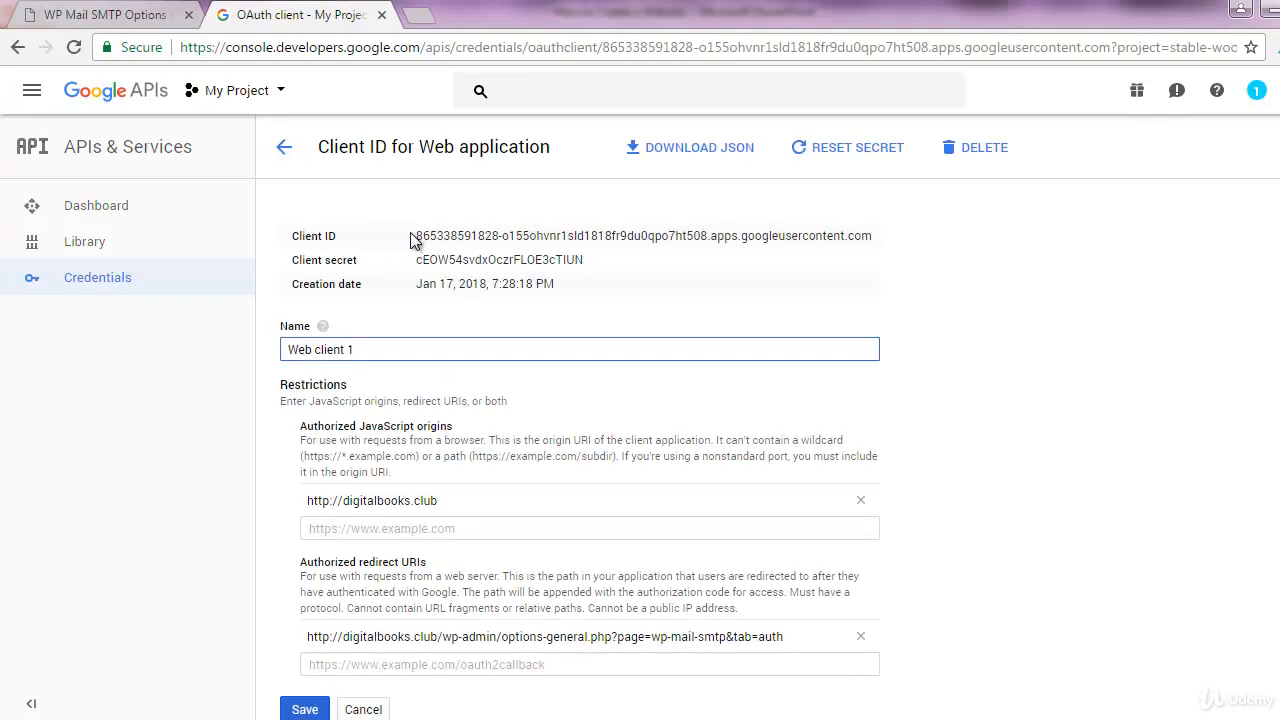
left_click_drag(418, 236, 902, 255)
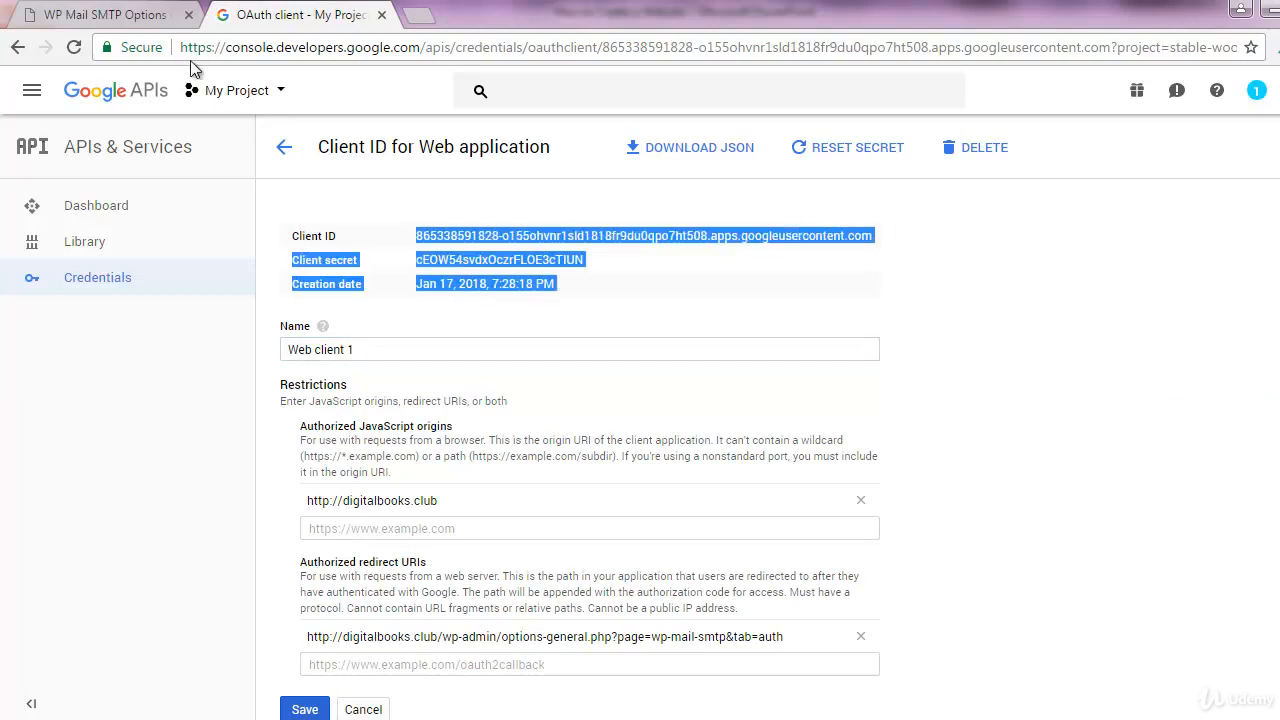
left_click(609, 224)
left_click_drag(876, 236, 524, 247)
left_click(489, 254)
left_click_drag(417, 233, 872, 236)
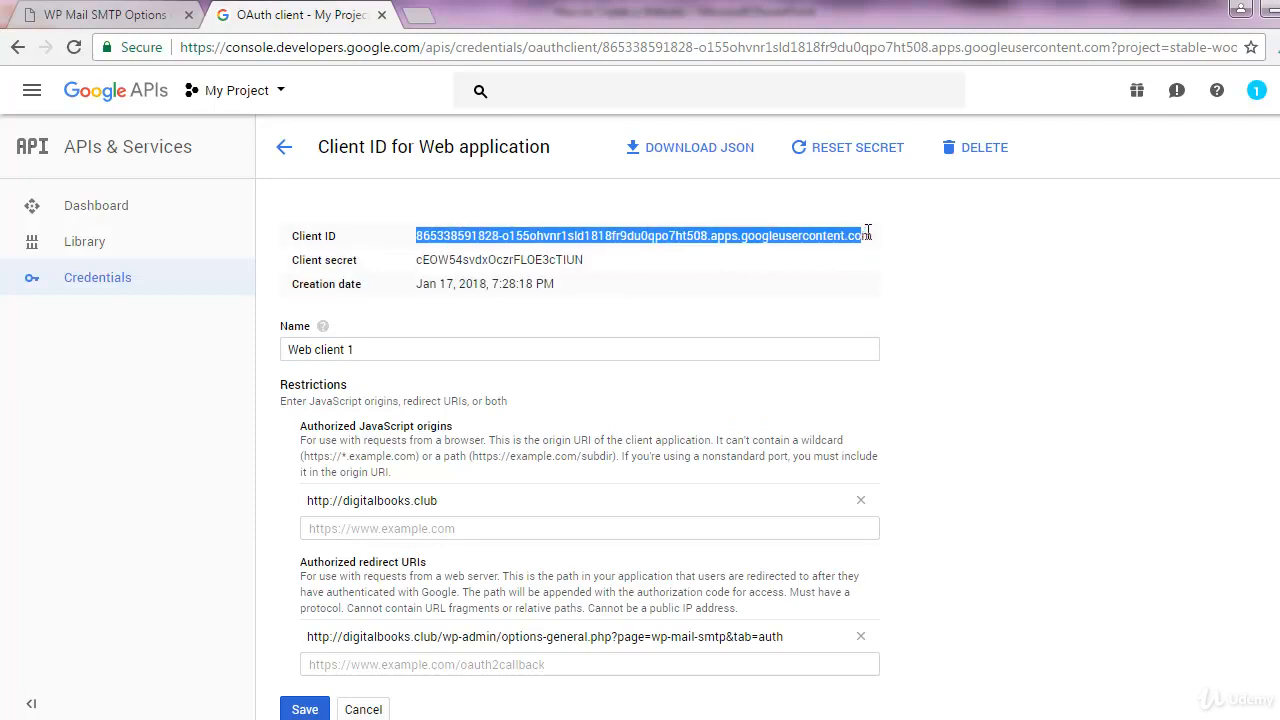
left_click(150, 15)
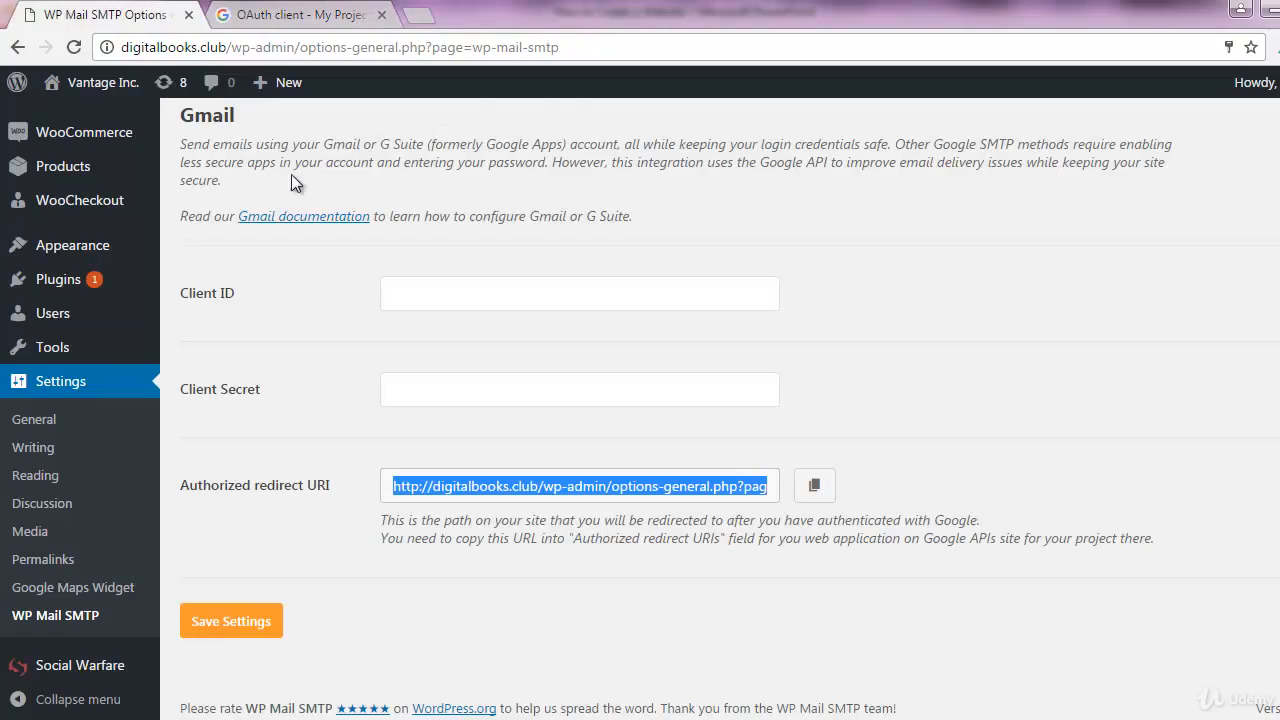
Paste the Web client 1 client ID and client secret into the Gmail mailer fields
left_click(425, 286)
type("hvnr1sld1818fr9du0qpo7ht508.apps.googleusercontent.com")
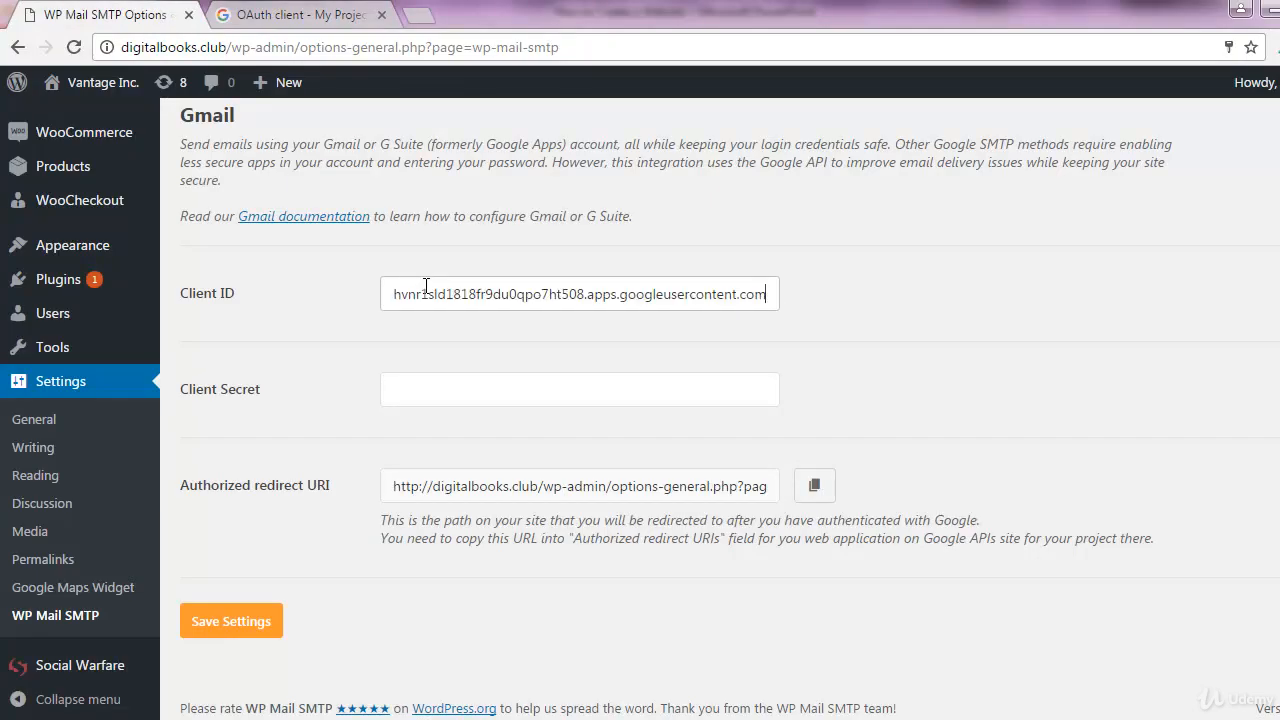
left_click(257, 22)
left_click_drag(419, 260, 572, 260)
key("ctrl+c")
left_click(103, 14)
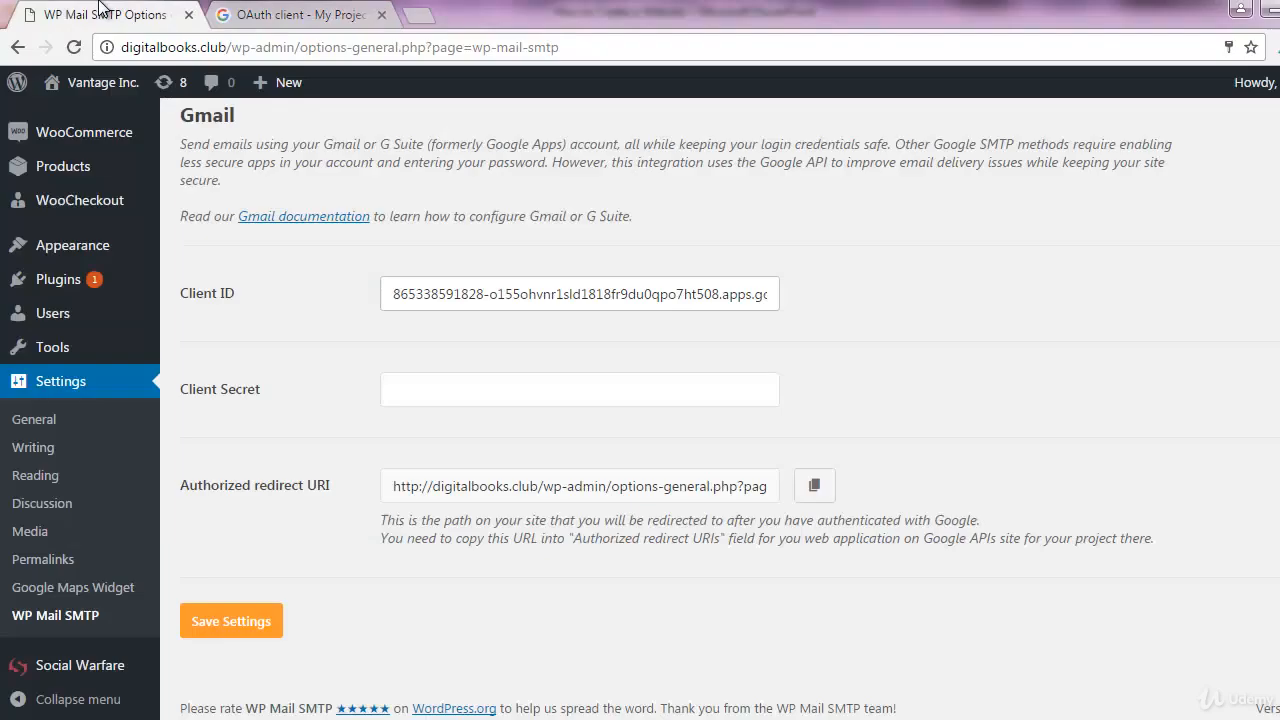
left_click(404, 386)
key("ctrl+v")
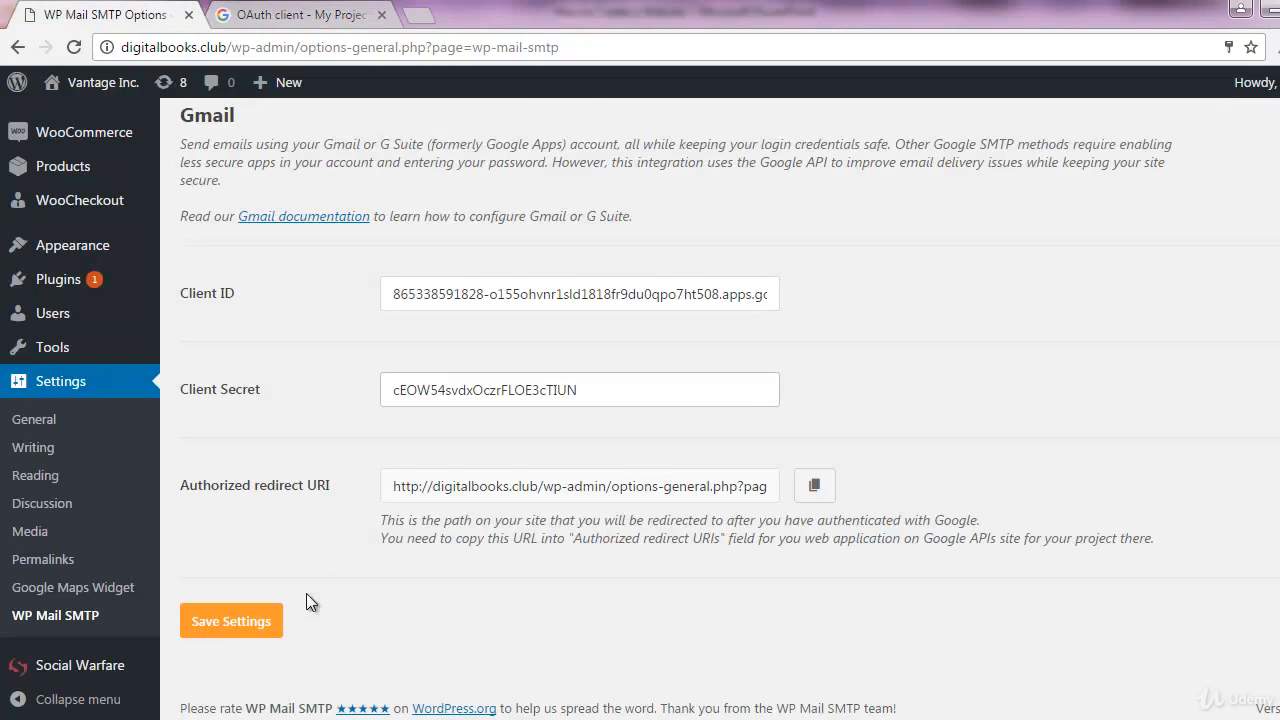
Save the Gmail mailer settings and scroll back to the Authorize section
left_click(243, 626)
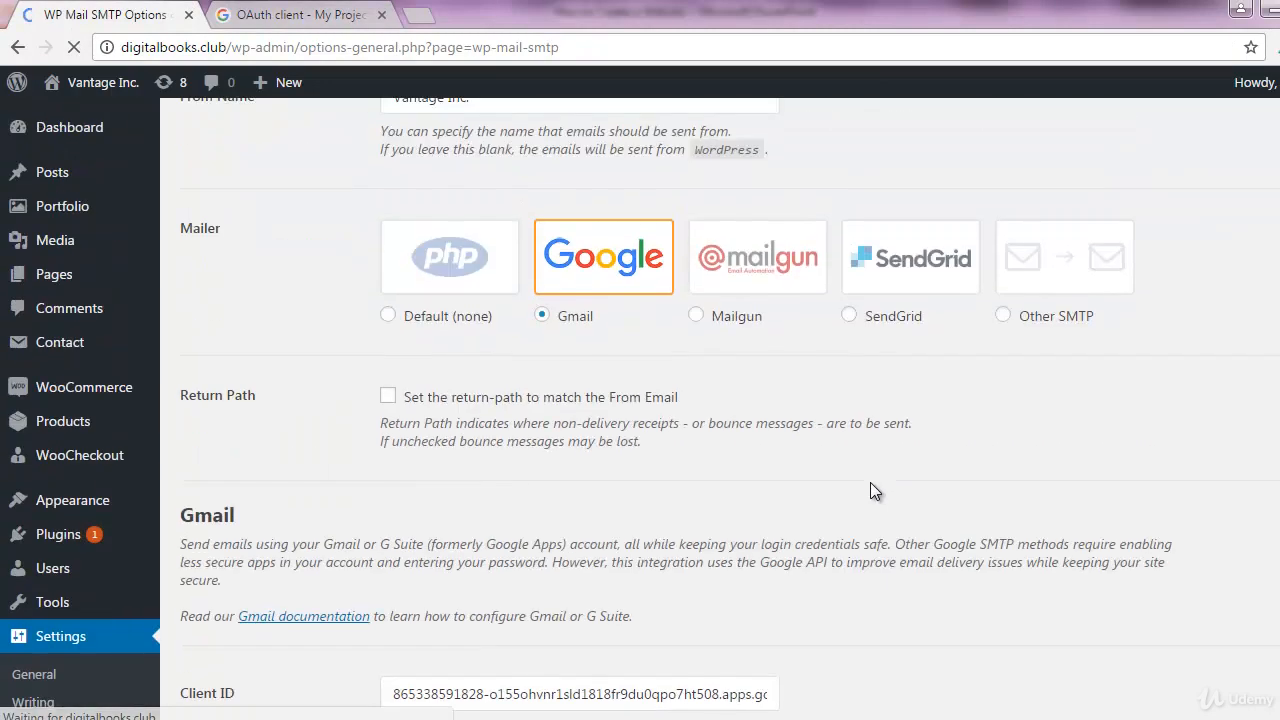
scroll(846, 541, "up", 2)
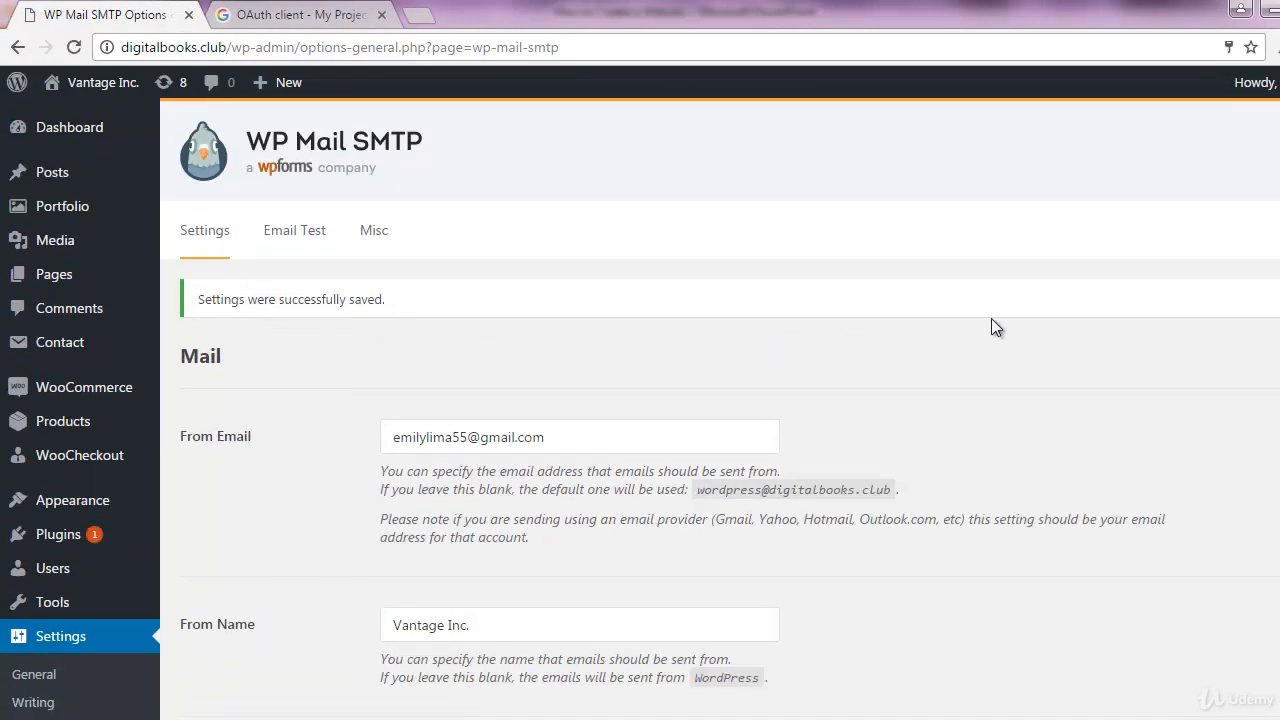
scroll(992, 320, "down", 11)
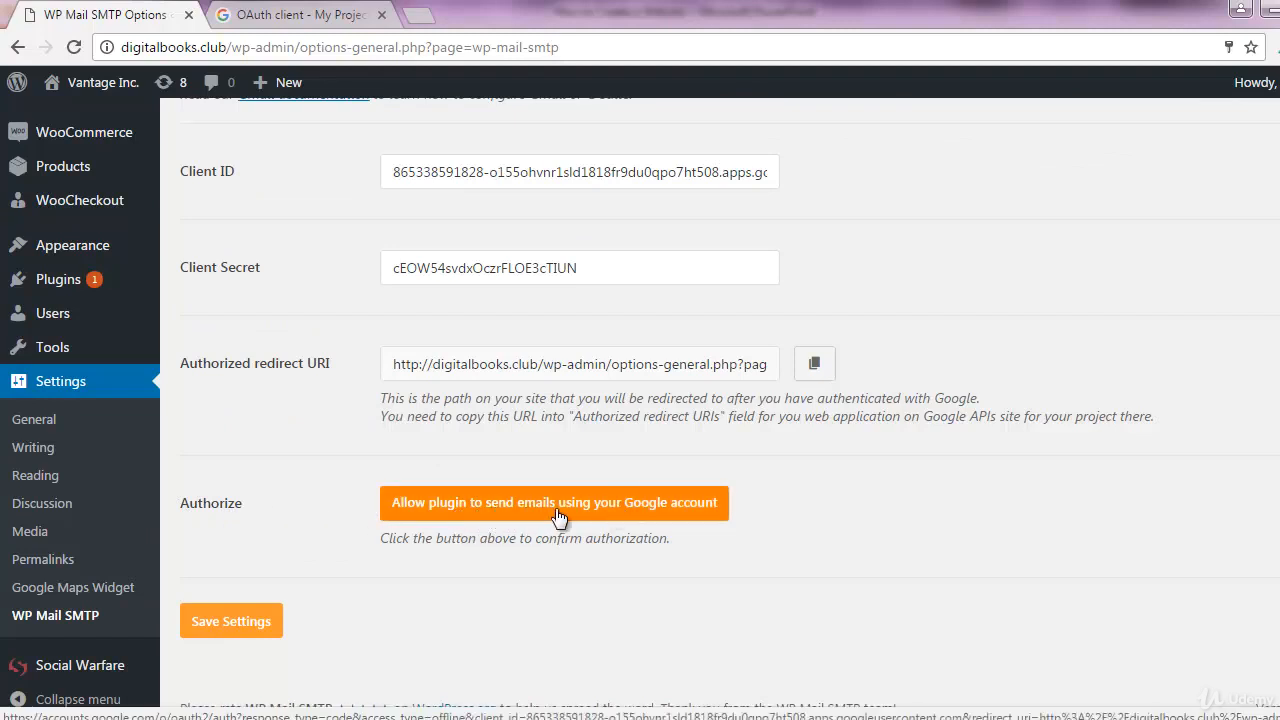
Authorize the plugin with the Google account, bypassing the unsafe-app warning for digitalbooks.club
left_click(441, 508)
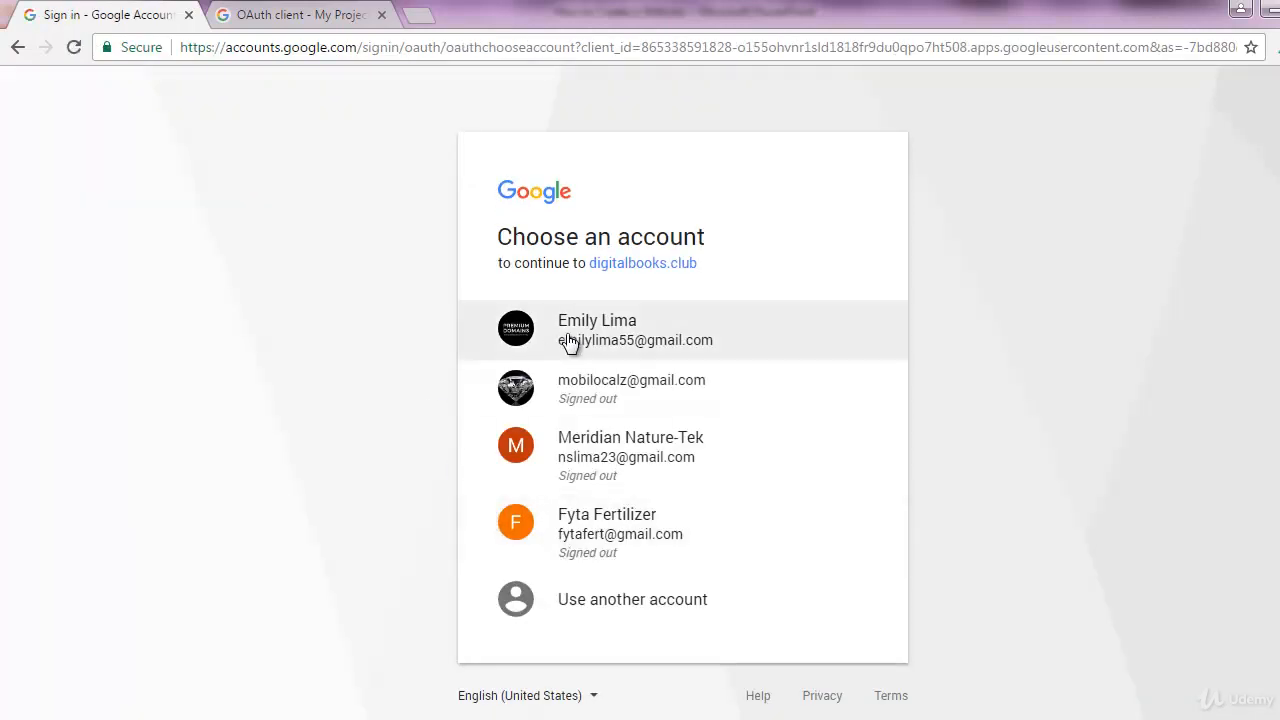
left_click(568, 342)
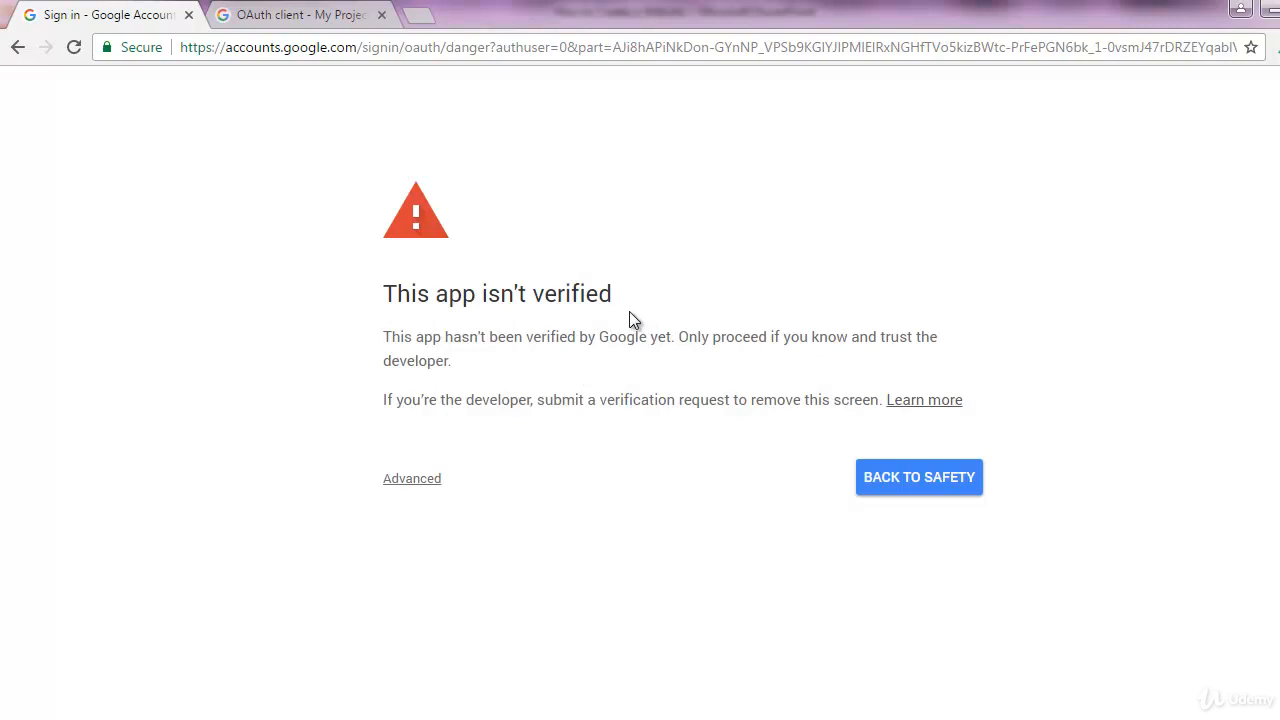
left_click(406, 484)
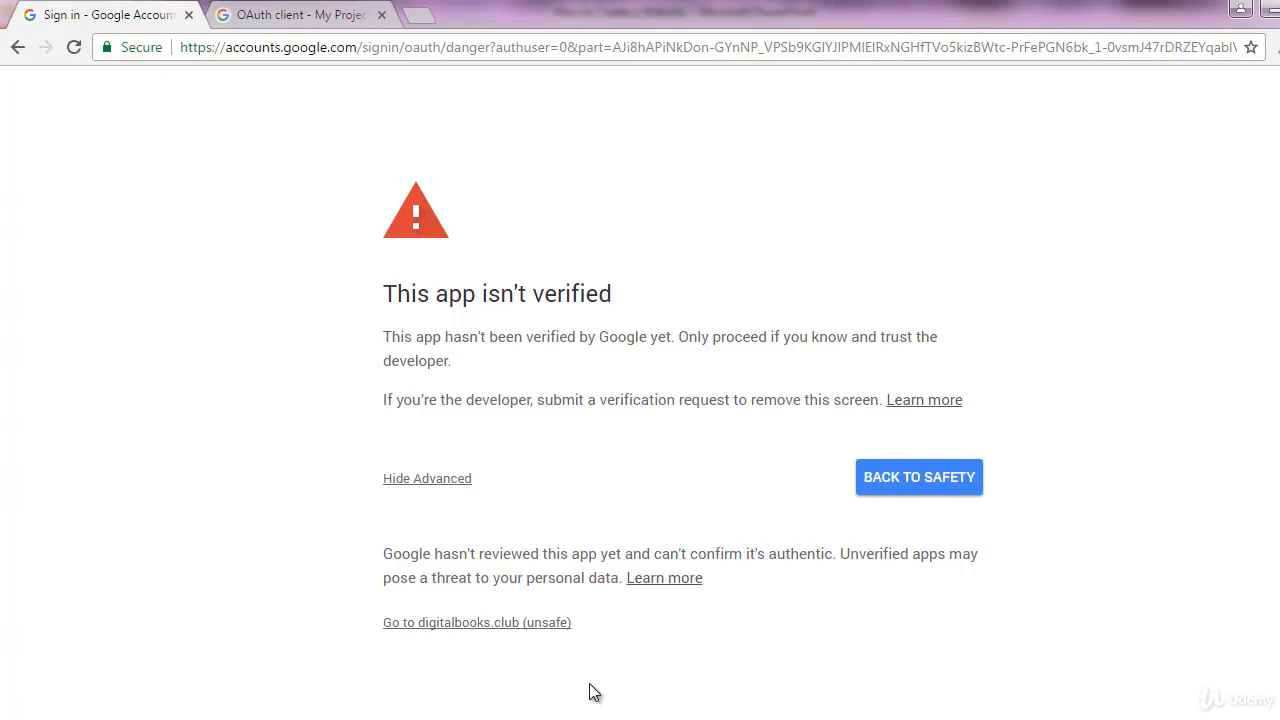
left_click(428, 630)
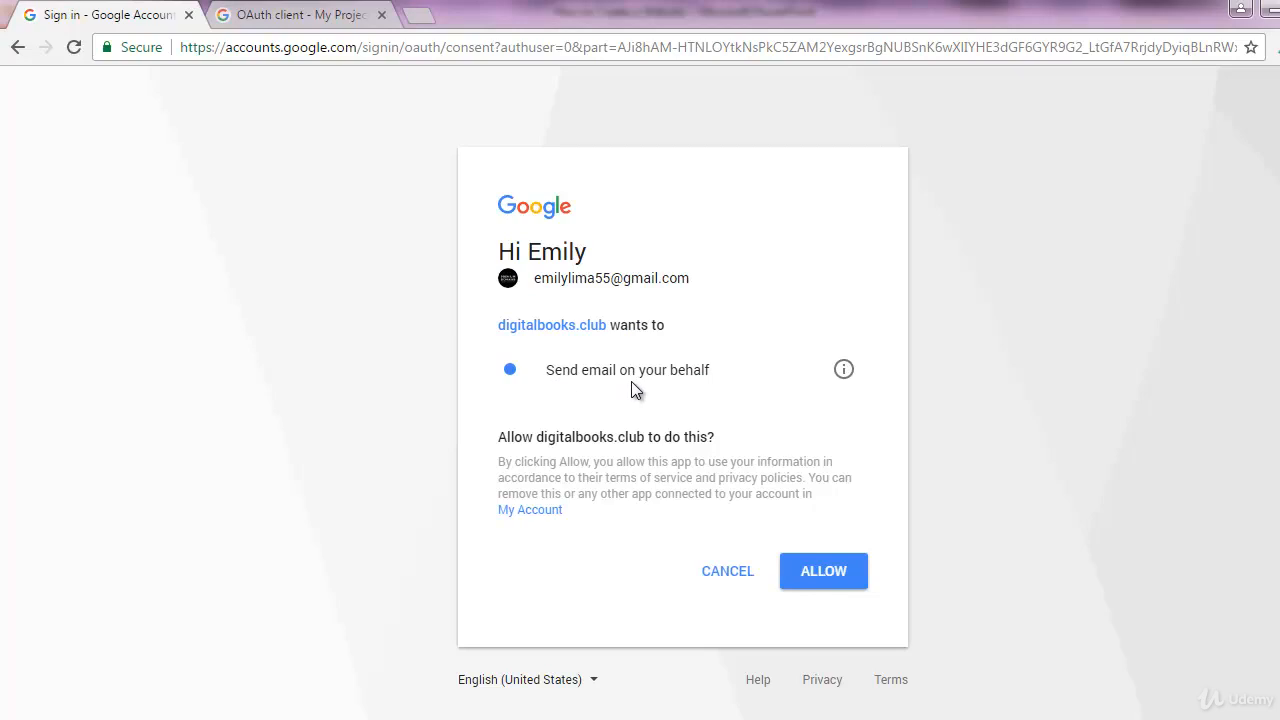
left_click(816, 564)
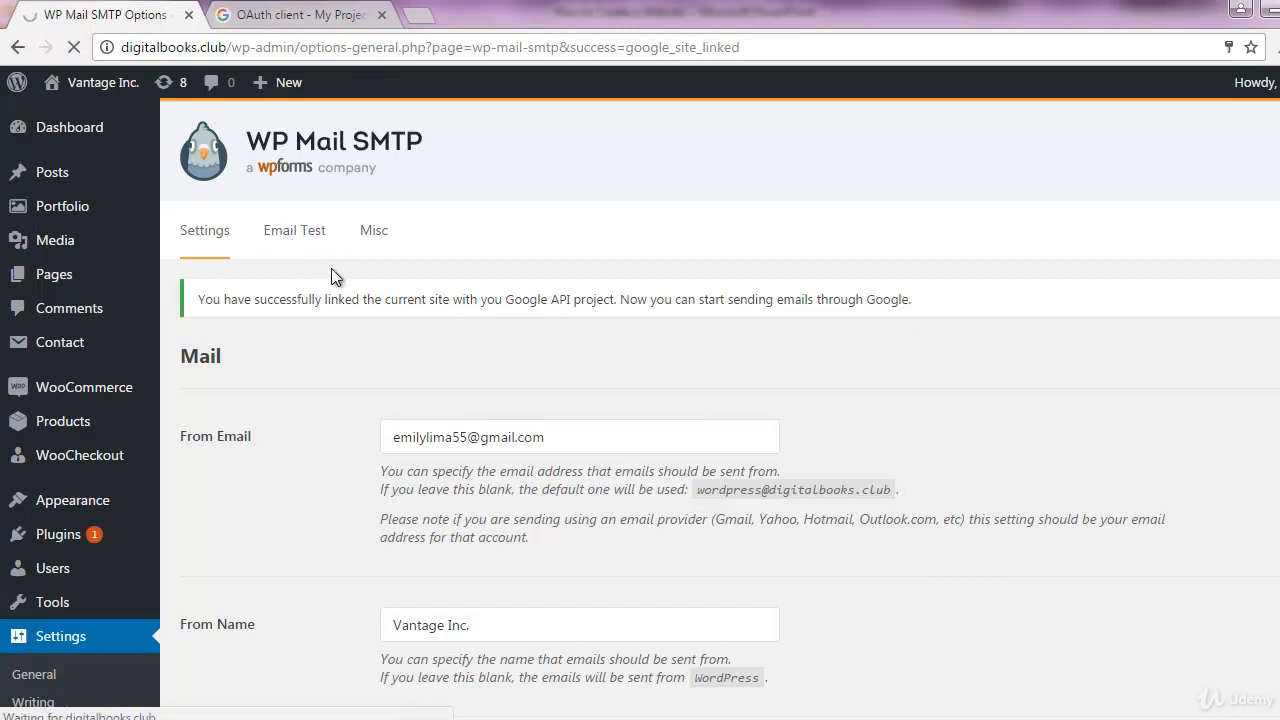
Send a test email from the Email Test tab to the suggested site Gmail address
left_click(298, 236)
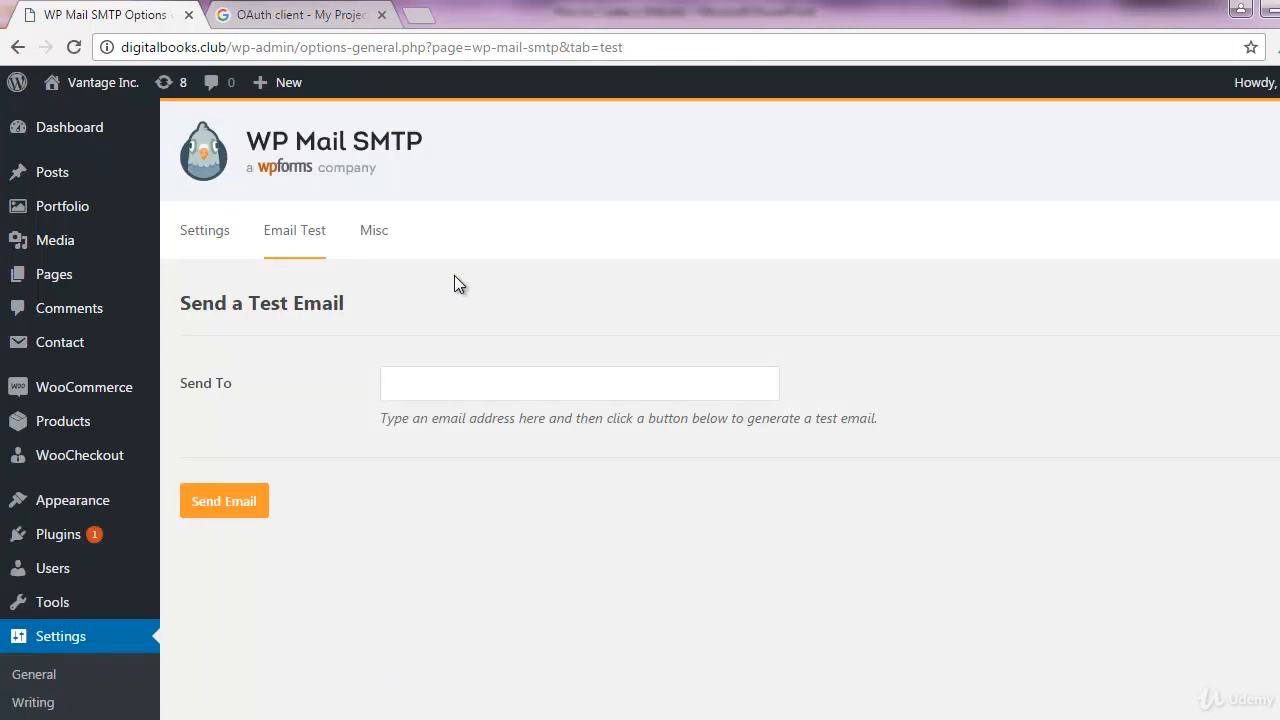
left_click(483, 386)
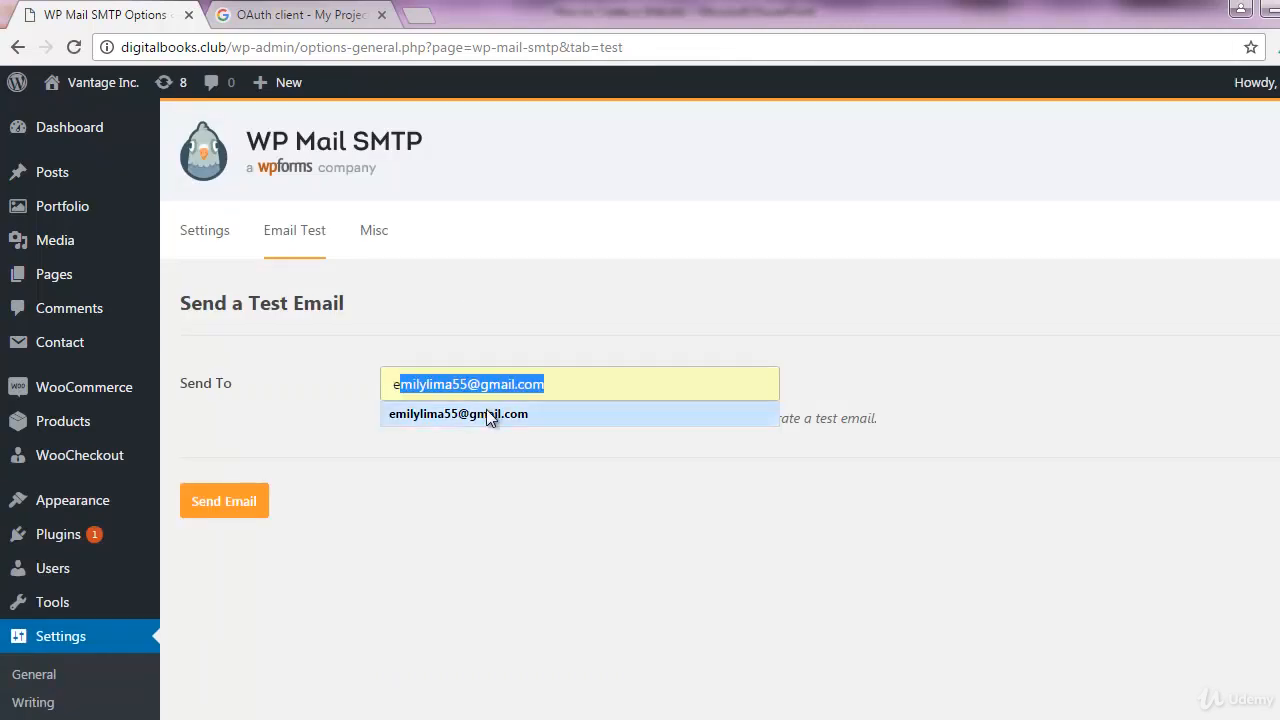
left_click(486, 411)
left_click(212, 508)
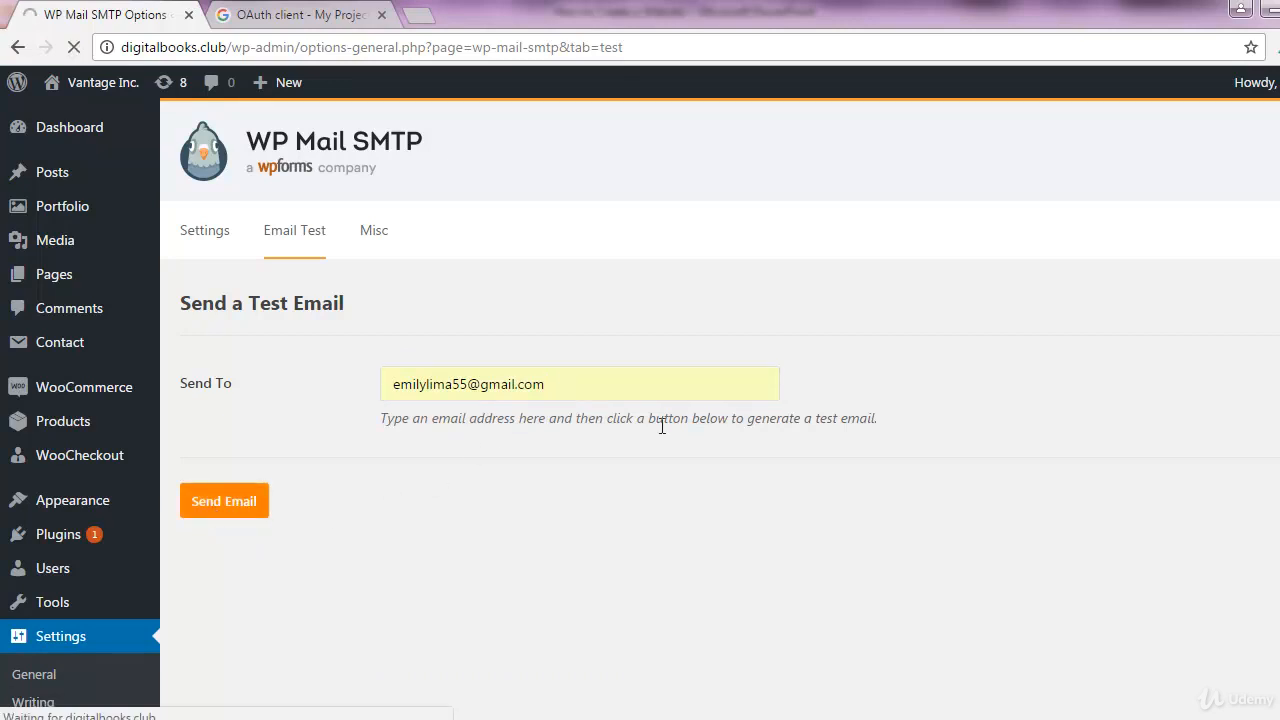
Load mail.google.com in the browser to view the Gmail inbox
left_click(262, 14)
left_click(272, 47)
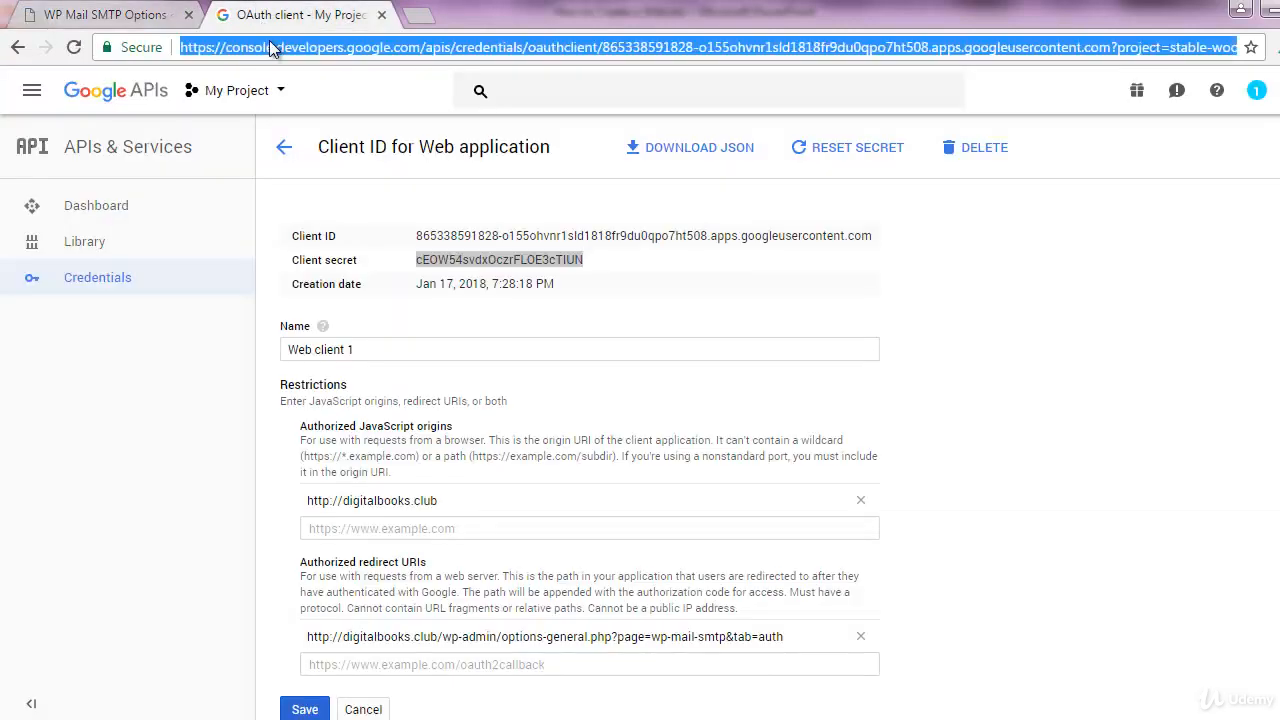
type("mail.google.com")
key("Return")
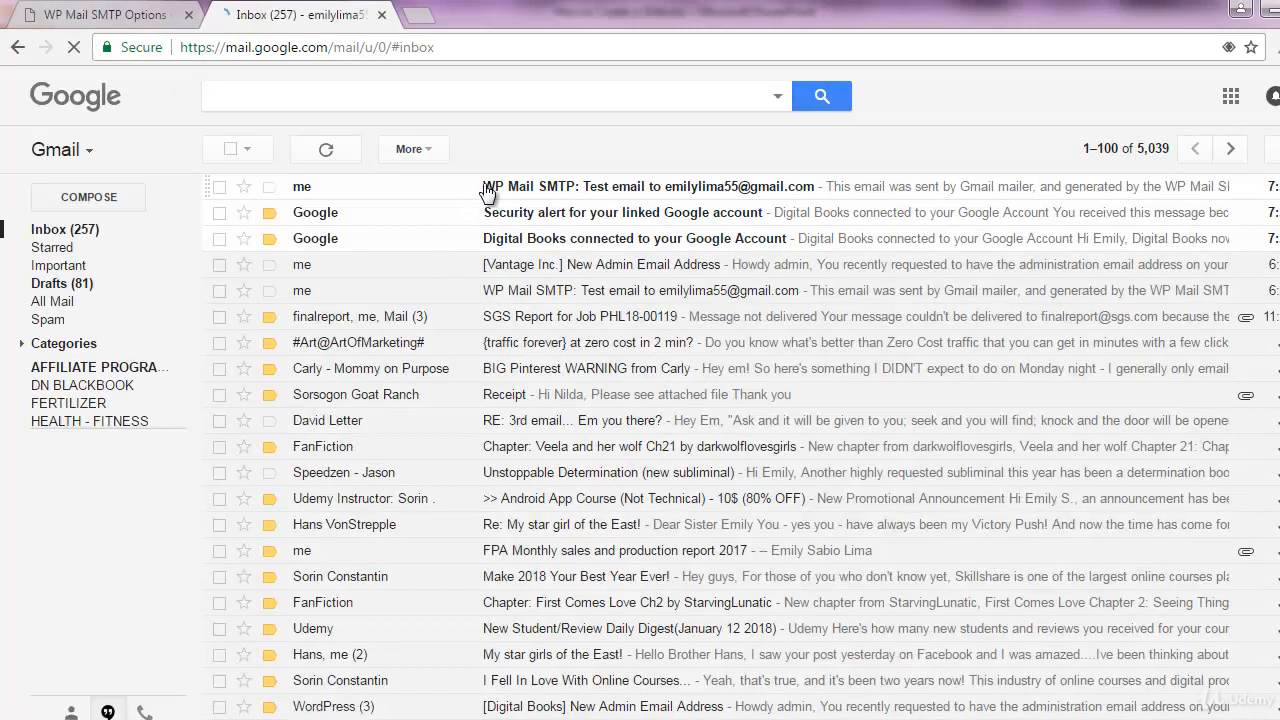
Open the 'WP Mail SMTP: Test email' message, then go back to the Inbox
left_click(503, 188)
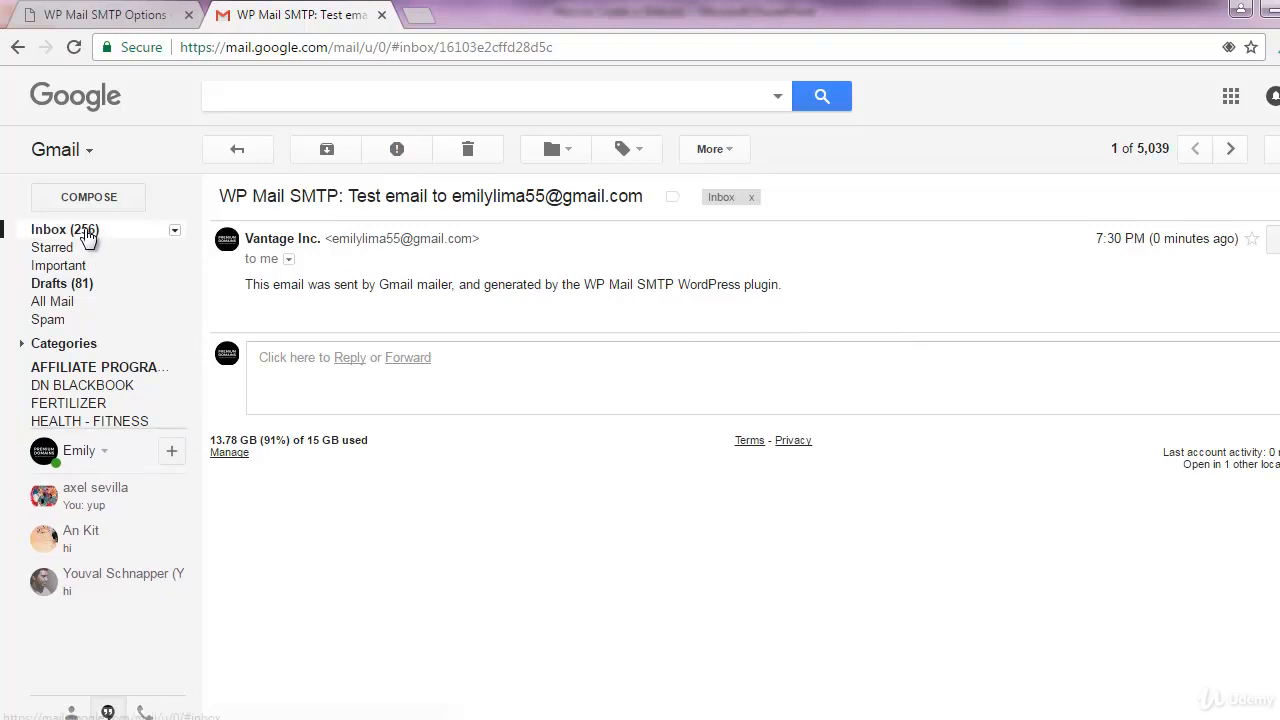
left_click(85, 230)
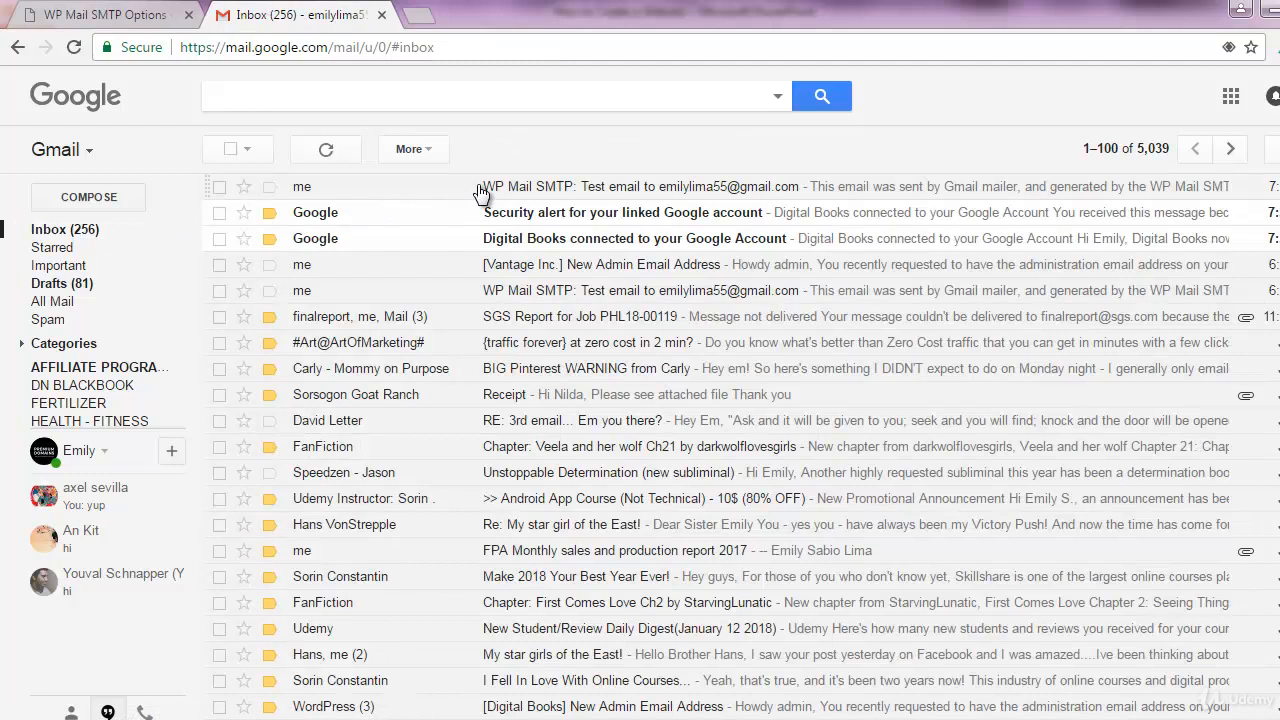